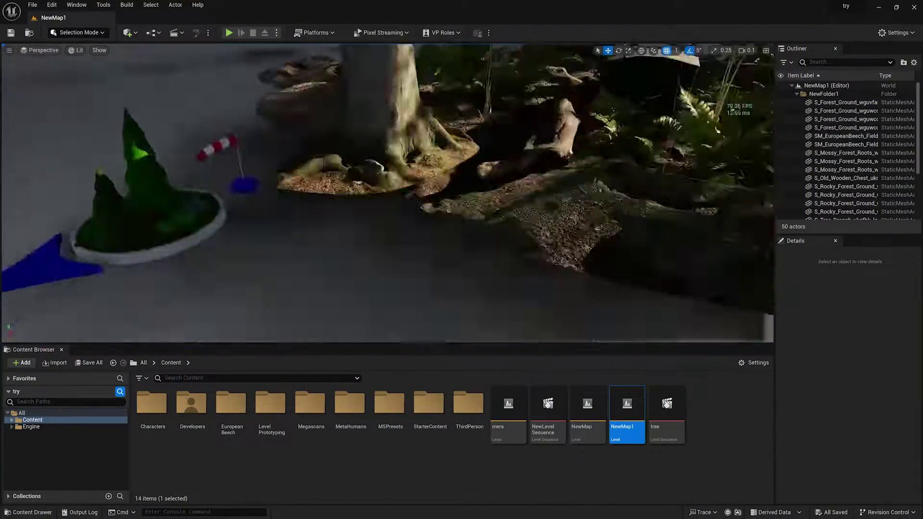
- Examine the finished forest scene from several angles and distances, including the wooden chest, ferns and ground meshes
{"action": "right_click_drag", "start_coordinate": [388, 193], "coordinate": [437, 193]}
{"action": "right_click_drag", "start_coordinate": [466, 222], "coordinate": [486, 219]}
{"action": "scroll", "coordinate": [465, 222], "scroll_direction": "down", "scroll_amount": 5}
{"action": "scroll", "coordinate": [465, 221], "scroll_direction": "up", "scroll_amount": 8}
{"action": "scroll", "coordinate": [466, 222], "scroll_direction": "down", "scroll_amount": 10}
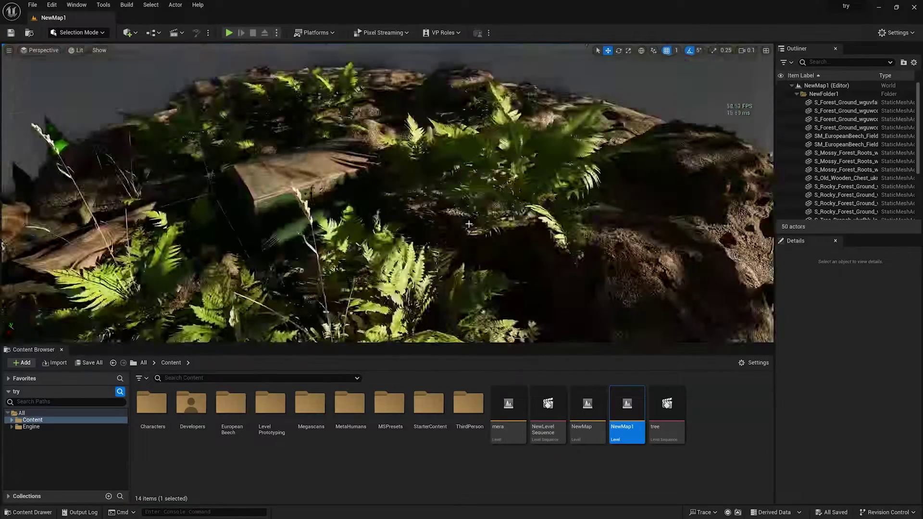
{"action": "scroll", "coordinate": [480, 219], "scroll_direction": "up", "scroll_amount": 2}
{"action": "mouse_move", "coordinate": [480, 219]}
{"action": "right_mouse_down"}
{"action": "mouse_move", "coordinate": [501, 218]}
{"action": "mouse_move", "coordinate": [486, 218]}
{"action": "right_mouse_up"}
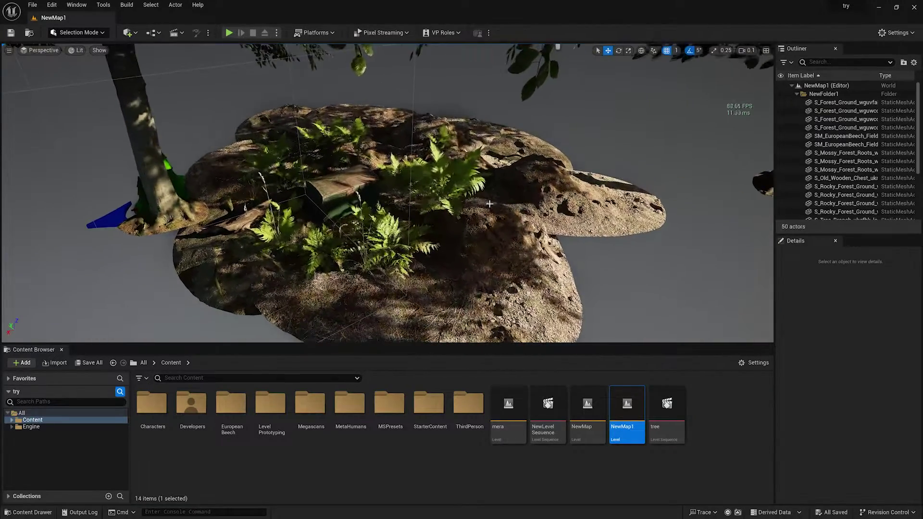
- Create a new level from the Empty Level template
{"action": "left_click", "coordinate": [32, 5]}
{"action": "left_click", "coordinate": [48, 24]}
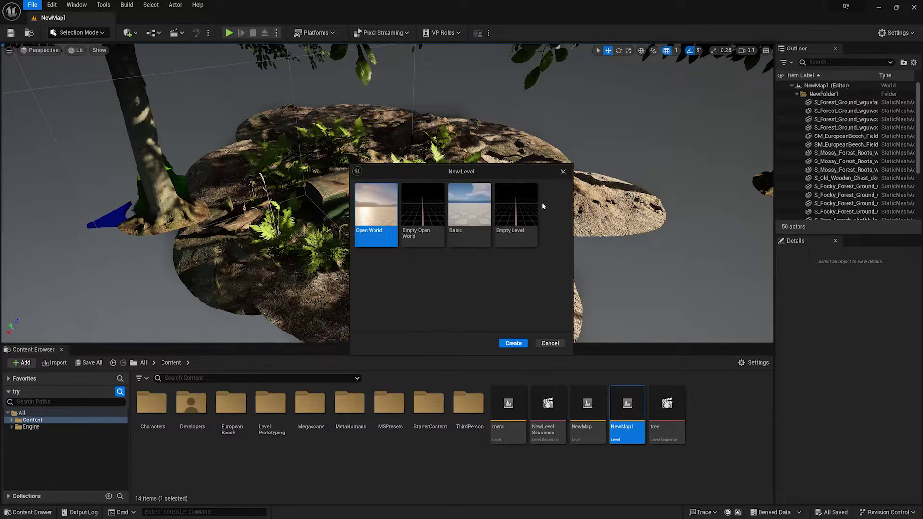
{"action": "left_click", "coordinate": [515, 211]}
{"action": "left_click", "coordinate": [512, 342]}
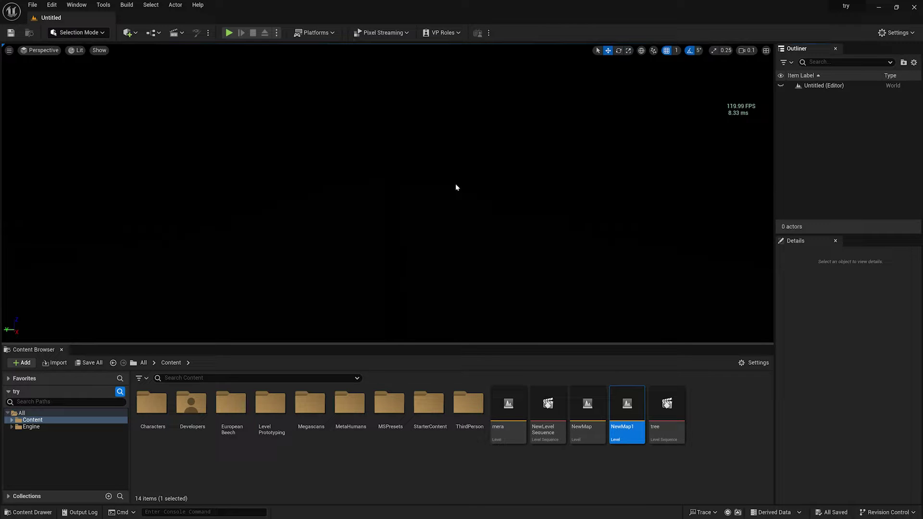
- Use the Env. Light Mixer to create a sky light, atmospheric light, sky atmosphere, volumetric cloud and height fog
{"action": "left_click", "coordinate": [76, 5]}
{"action": "left_click", "coordinate": [111, 119]}
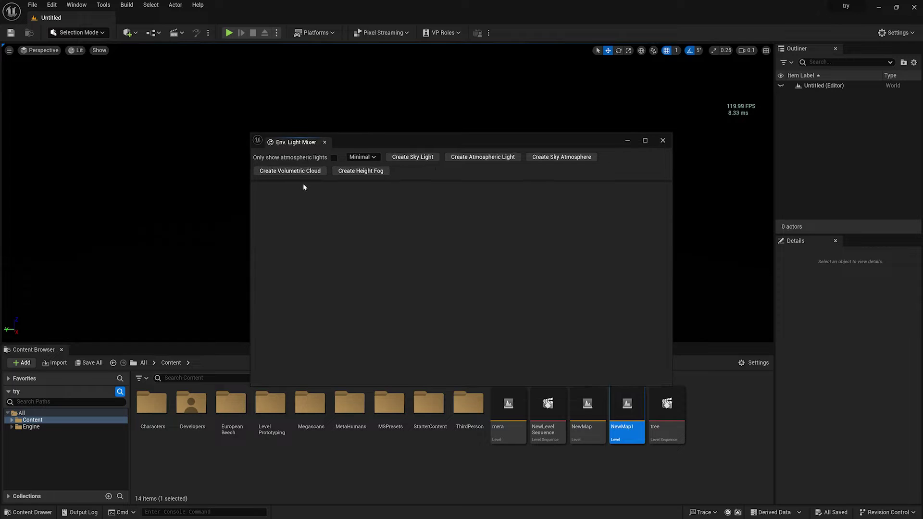
{"action": "left_click", "coordinate": [426, 158]}
{"action": "left_click", "coordinate": [425, 158]}
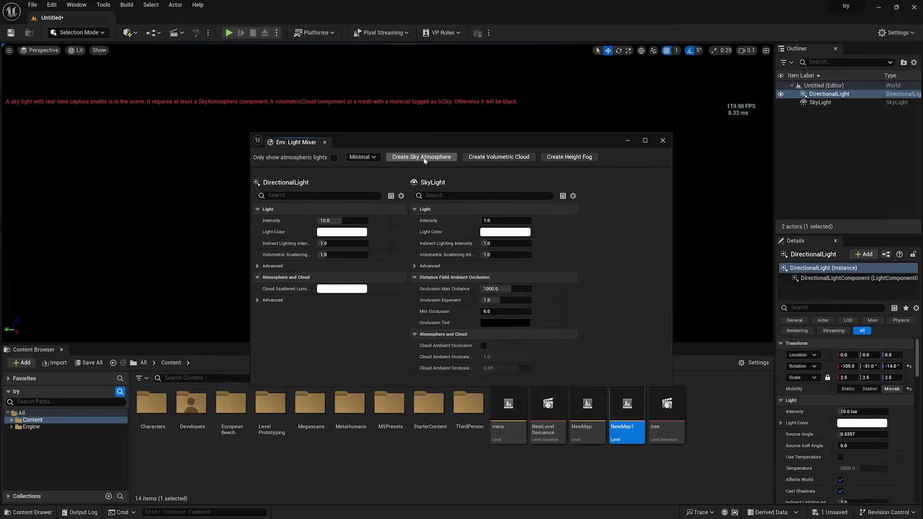
{"action": "left_click", "coordinate": [425, 158]}
{"action": "left_click", "coordinate": [425, 159]}
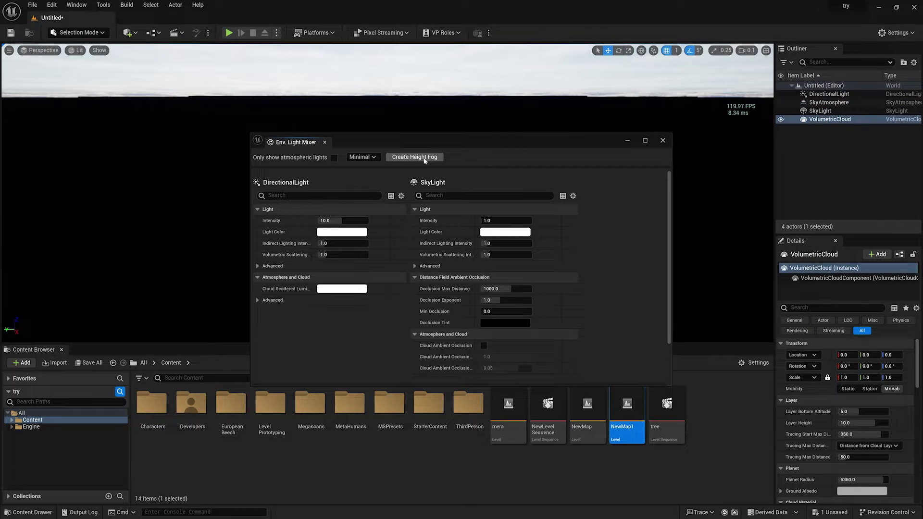
{"action": "left_click", "coordinate": [425, 159]}
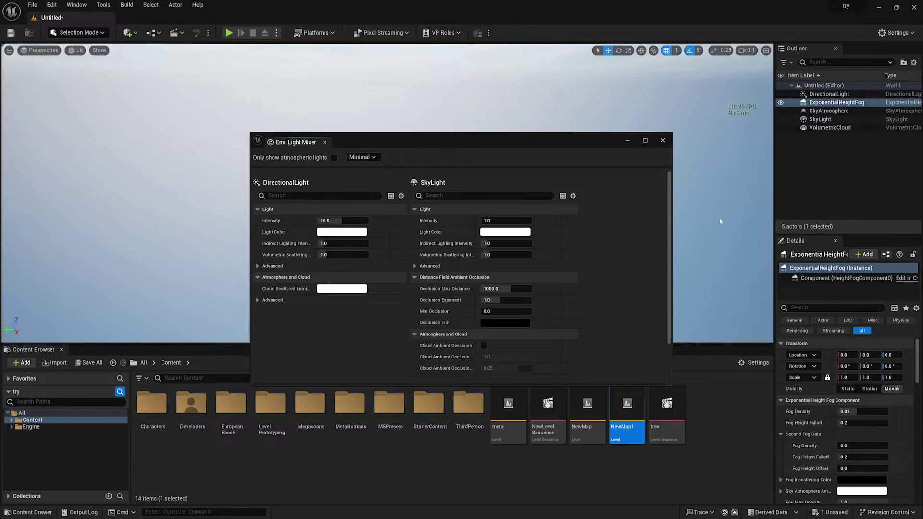
- Enable Volumetric Fog on the ExponentialHeightFog and close the Env. Light Mixer
{"action": "scroll", "coordinate": [666, 185], "scroll_direction": "down", "scroll_amount": 10}
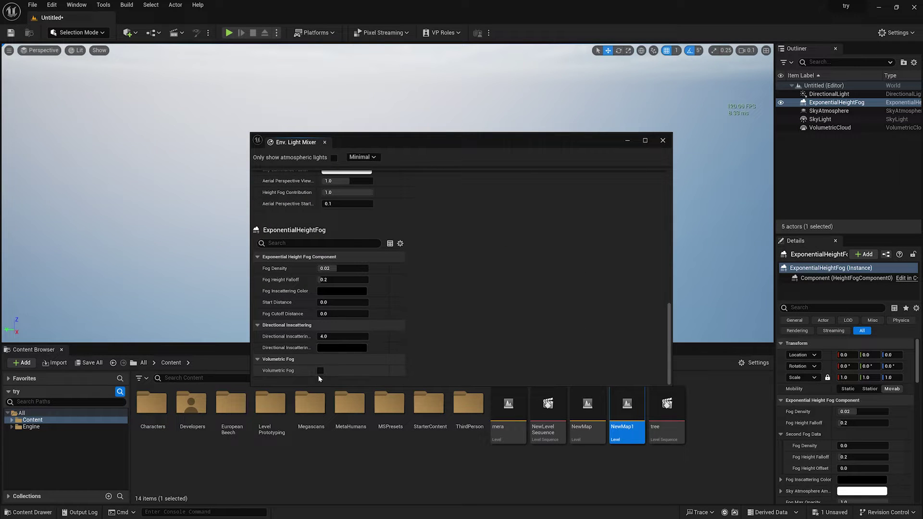
{"action": "left_click", "coordinate": [320, 372]}
{"action": "left_click", "coordinate": [662, 142]}
- Group all five lighting and atmosphere actors, from DirectionalLight to VolumetricCloud, into a new Outliner folder and collapse it
{"action": "left_click", "coordinate": [830, 128]}
{"action": "left_click", "coordinate": [829, 94], "text": "shift"}
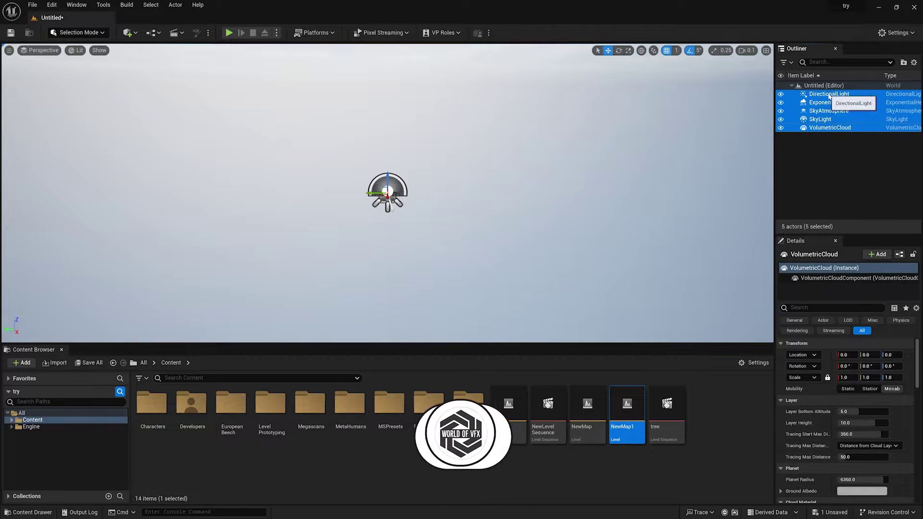
{"action": "left_click", "coordinate": [904, 63]}
{"action": "left_click", "coordinate": [831, 95]}
{"action": "double_click", "coordinate": [830, 94]}
{"action": "left_click", "coordinate": [839, 167]}
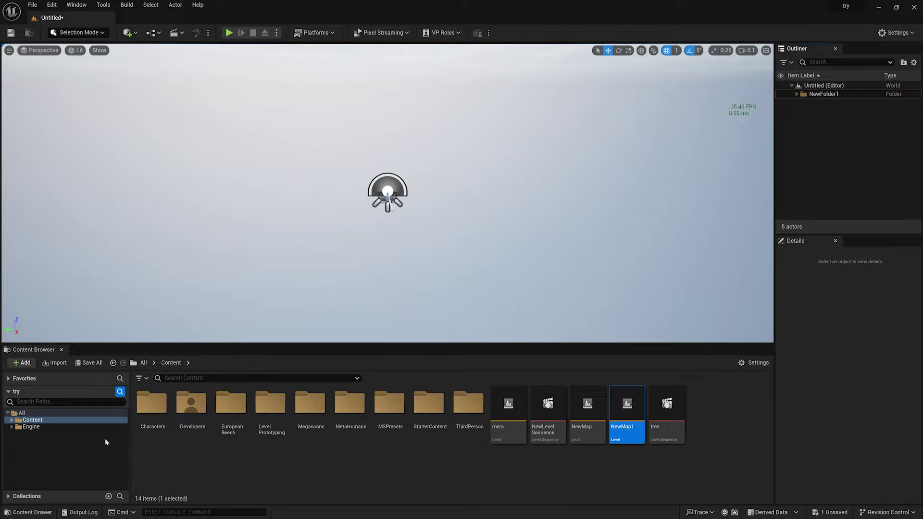
- Expand the Content folder, then open Quixel Bridge to view its asset library and close it again
{"action": "left_click", "coordinate": [12, 421]}
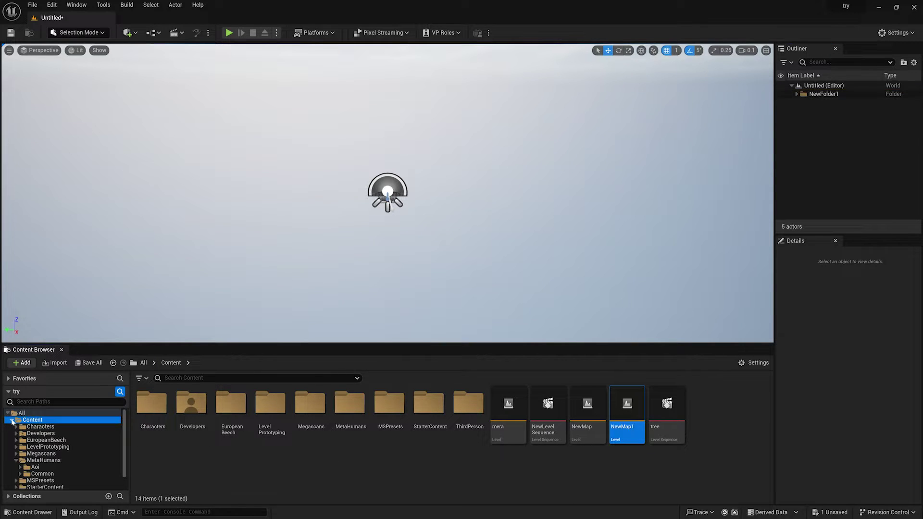
{"action": "left_click", "coordinate": [128, 32]}
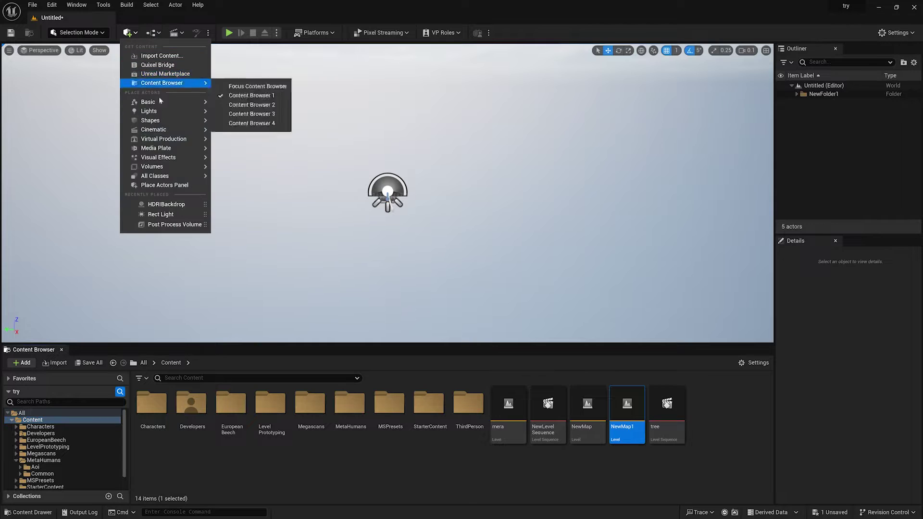
{"action": "left_click", "coordinate": [165, 66]}
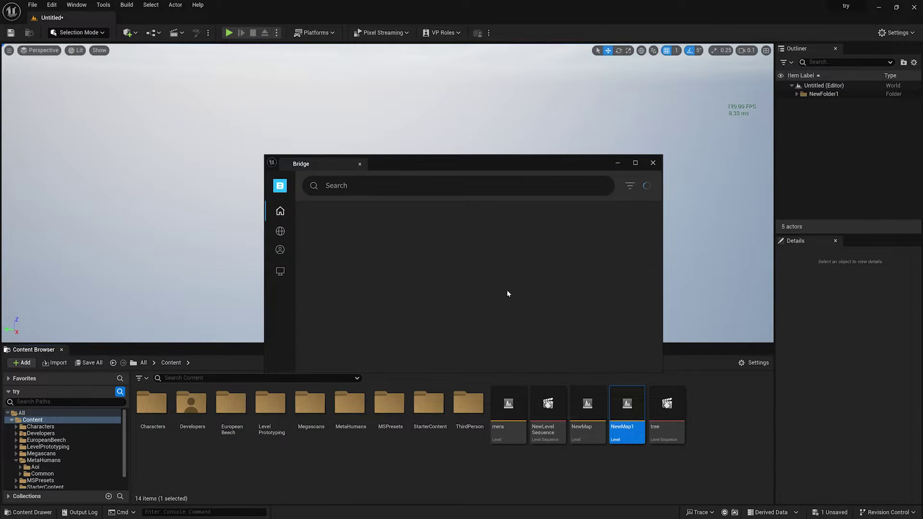
{"action": "mouse_move", "coordinate": [279, 276]}
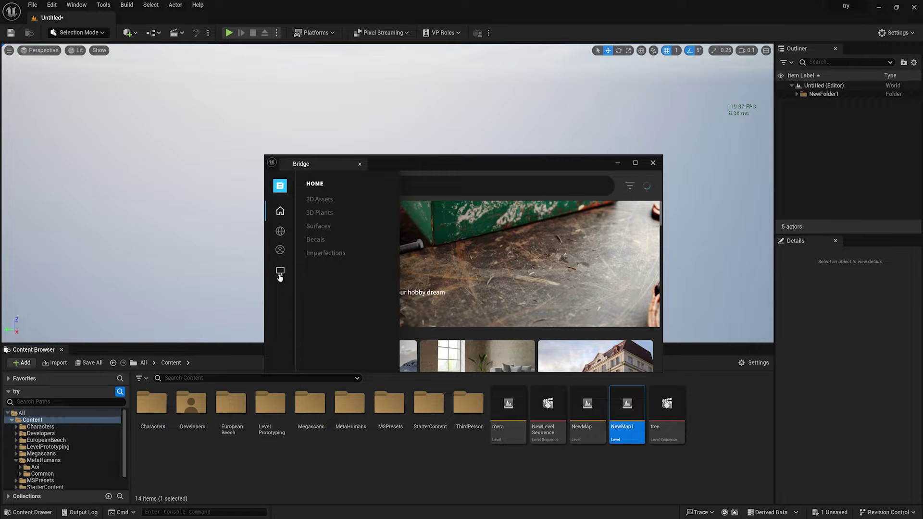
{"action": "left_click", "coordinate": [653, 163]}
- Filter the Megascans folder to show only Static Mesh assets and open its 3D_Assets subfolder
{"action": "left_click", "coordinate": [49, 455]}
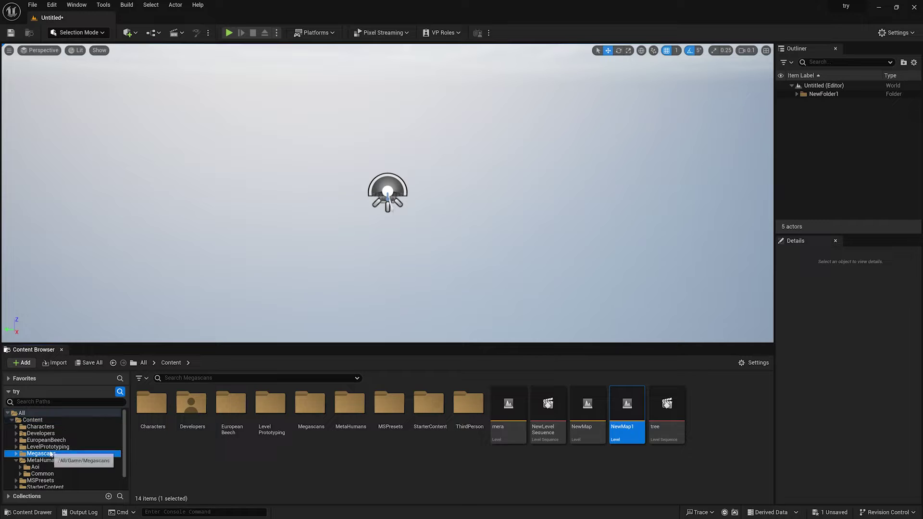
{"action": "left_click", "coordinate": [148, 380]}
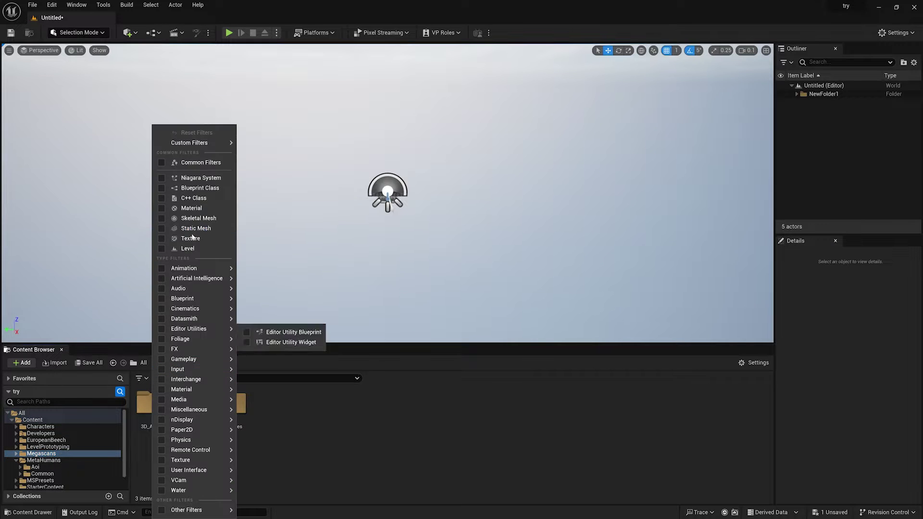
{"action": "left_click", "coordinate": [189, 229]}
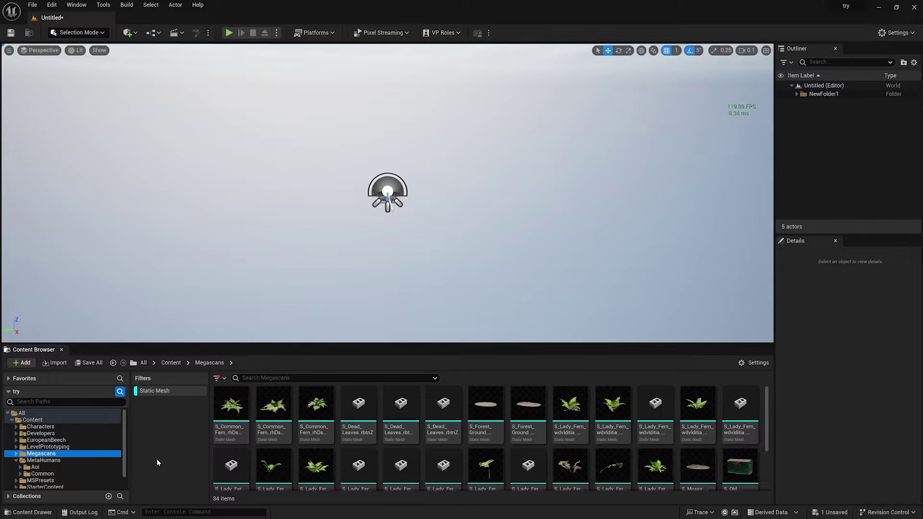
{"action": "left_click", "coordinate": [16, 453]}
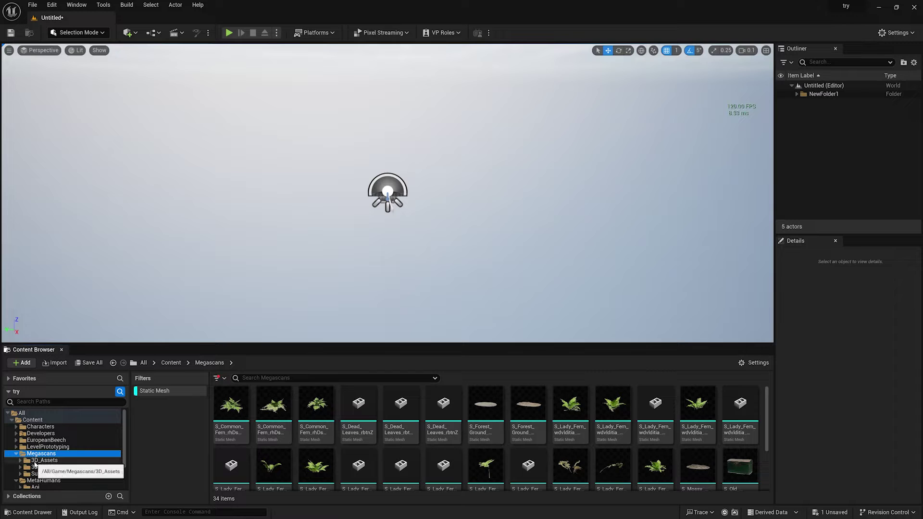
{"action": "left_click", "coordinate": [35, 462]}
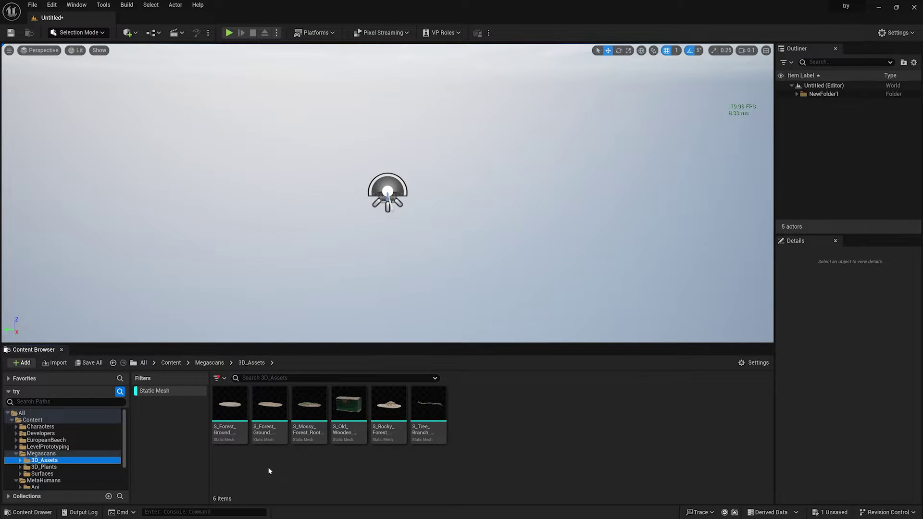
- Place the second S_Forest_Ground mesh in the level and adjust its height to about Z -9
{"action": "left_click_drag", "start_coordinate": [270, 405], "coordinate": [385, 298]}
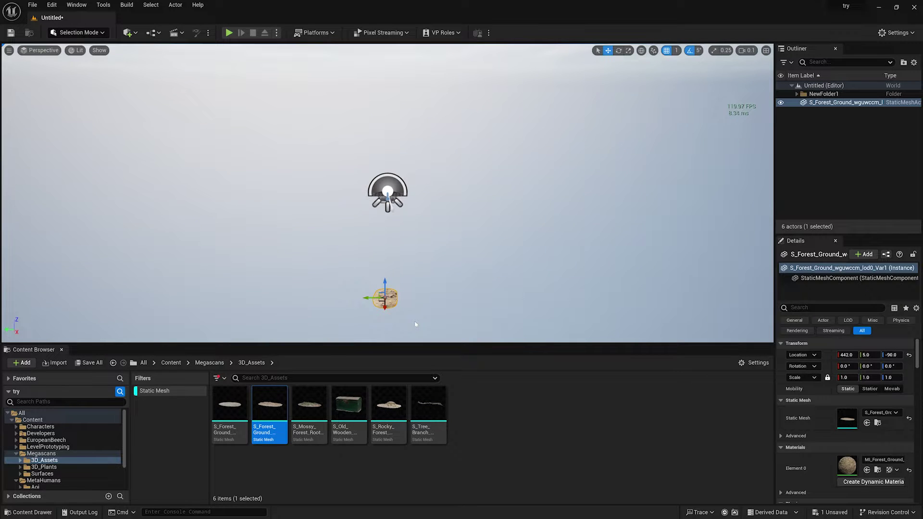
{"action": "key", "text": "f"}
{"action": "scroll", "coordinate": [439, 296], "scroll_direction": "down", "scroll_amount": 5}
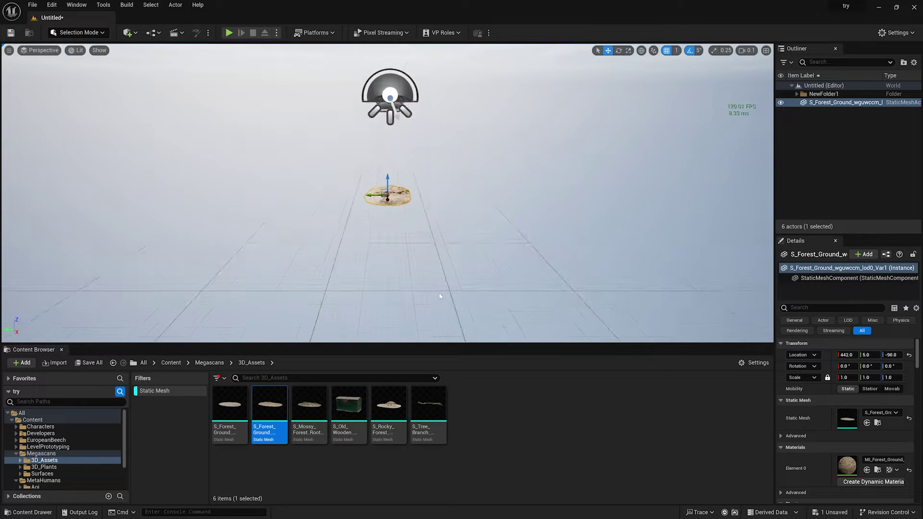
{"action": "scroll", "coordinate": [440, 296], "scroll_direction": "up", "scroll_amount": 2}
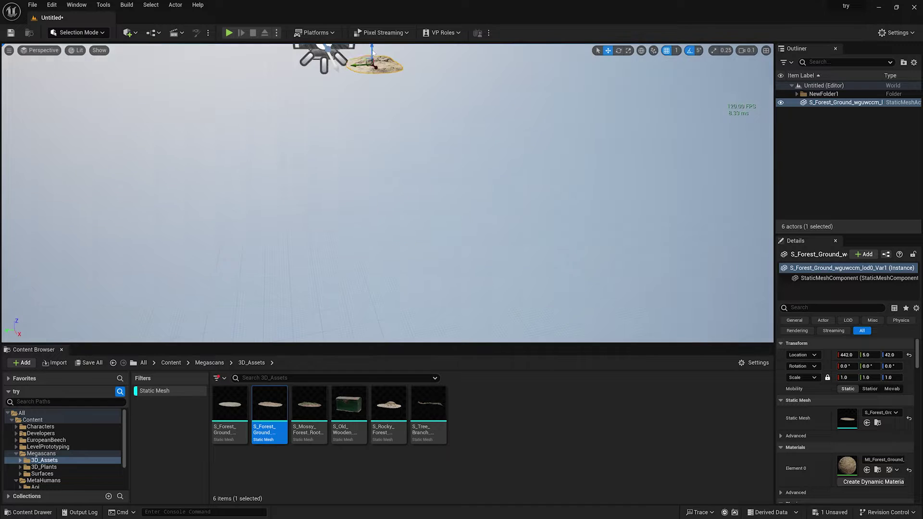
{"action": "left_click_drag", "start_coordinate": [377, 51], "coordinate": [377, 107]}
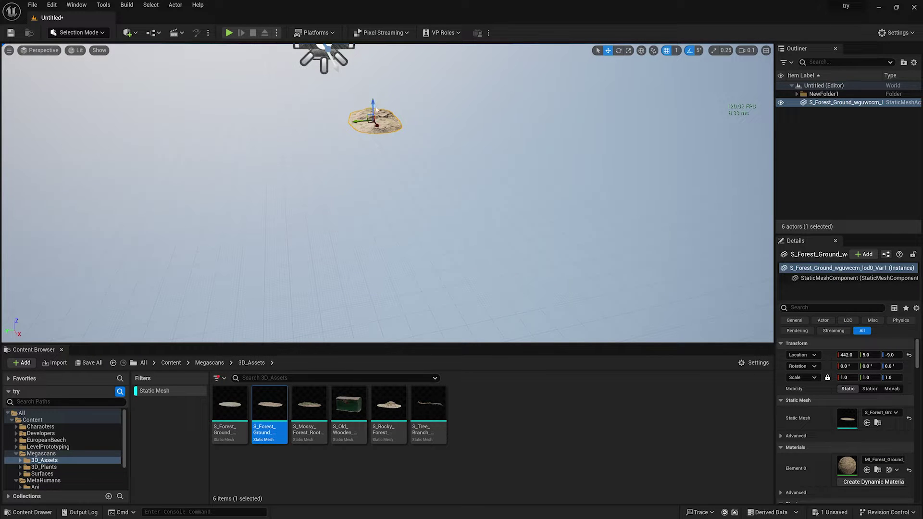
- Scale the forest ground mesh uniformly to about 2.09
{"action": "key", "text": "f"}
{"action": "left_click_drag", "start_coordinate": [515, 245], "coordinate": [433, 231], "text": "alt"}
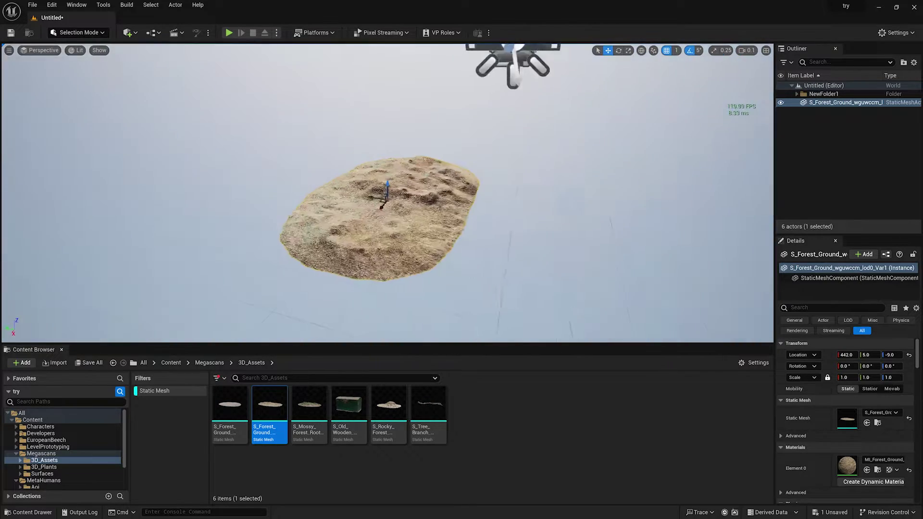
{"action": "left_click_drag", "start_coordinate": [299, 113], "coordinate": [281, 114], "text": "alt"}
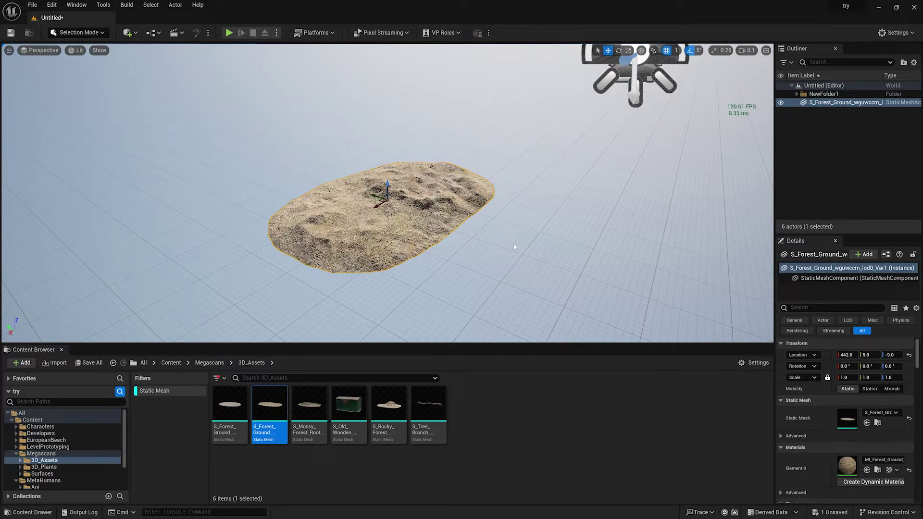
{"action": "mouse_move", "coordinate": [388, 200]}
{"action": "left_mouse_down"}
{"action": "mouse_move", "coordinate": [419, 186]}
{"action": "mouse_move", "coordinate": [397, 191]}
{"action": "left_mouse_up"}
{"action": "scroll", "coordinate": [387, 197], "scroll_direction": "up", "scroll_amount": 1}
{"action": "scroll", "coordinate": [388, 197], "scroll_direction": "down", "scroll_amount": 4}
{"action": "scroll", "coordinate": [388, 194], "scroll_direction": "down", "scroll_amount": 3}
{"action": "scroll", "coordinate": [387, 194], "scroll_direction": "up", "scroll_amount": 5}
{"action": "scroll", "coordinate": [387, 194], "scroll_direction": "down", "scroll_amount": 5}
{"action": "left_click_drag", "start_coordinate": [388, 194], "coordinate": [389, 204], "text": "alt"}
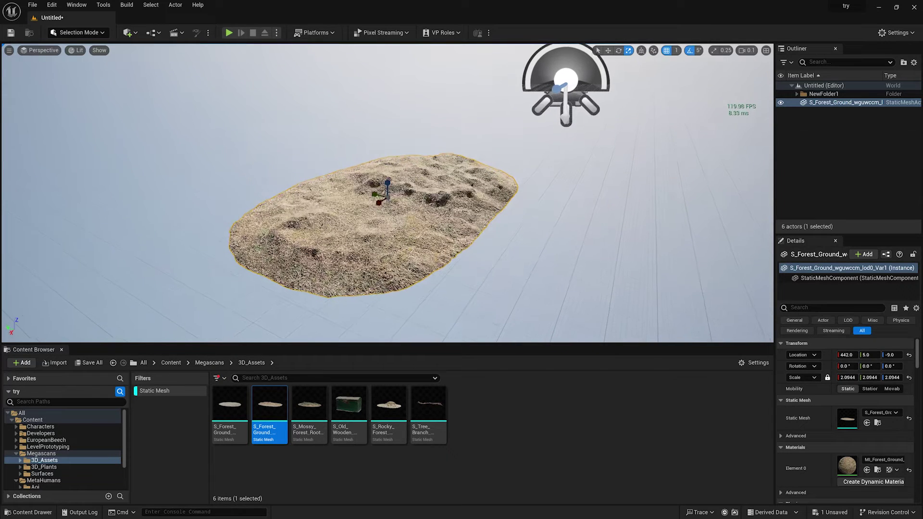
- Place the S_Old_Wooden_Chest mesh on the forest ground, scaled uniformly to about 0.83
{"action": "left_click", "coordinate": [351, 418]}
{"action": "left_click_drag", "start_coordinate": [349, 418], "coordinate": [477, 209]}
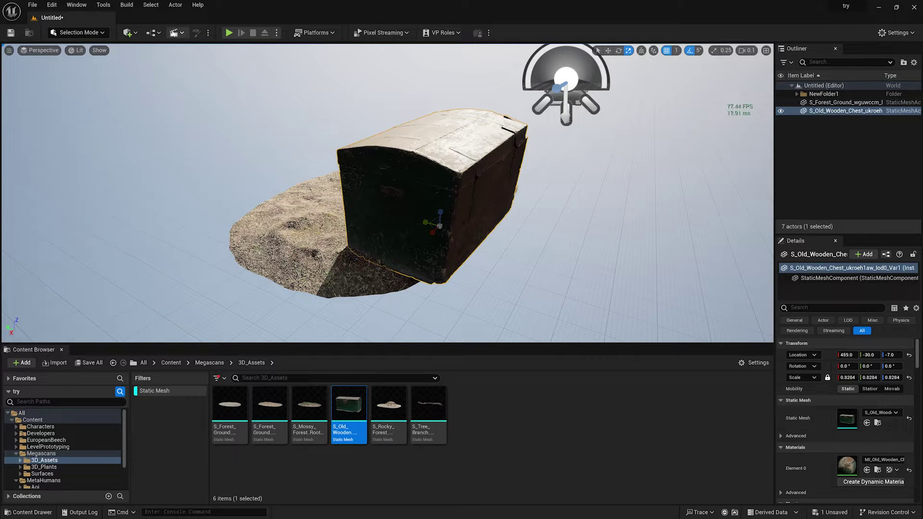
- Create a level sequence saved as NewLevelSequence1 in Content and dock the Sequencer beside the Content Browser
{"action": "left_click", "coordinate": [174, 32]}
{"action": "left_click", "coordinate": [195, 57]}
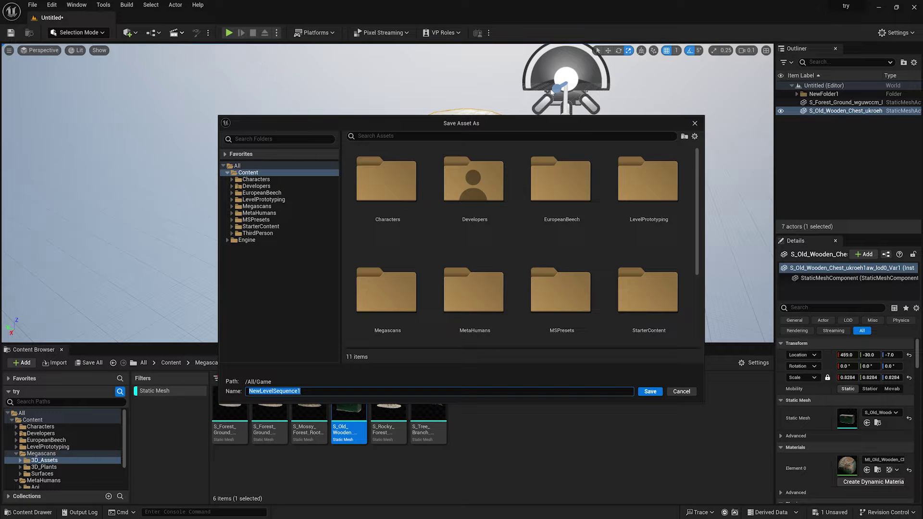
{"action": "left_click", "coordinate": [654, 391]}
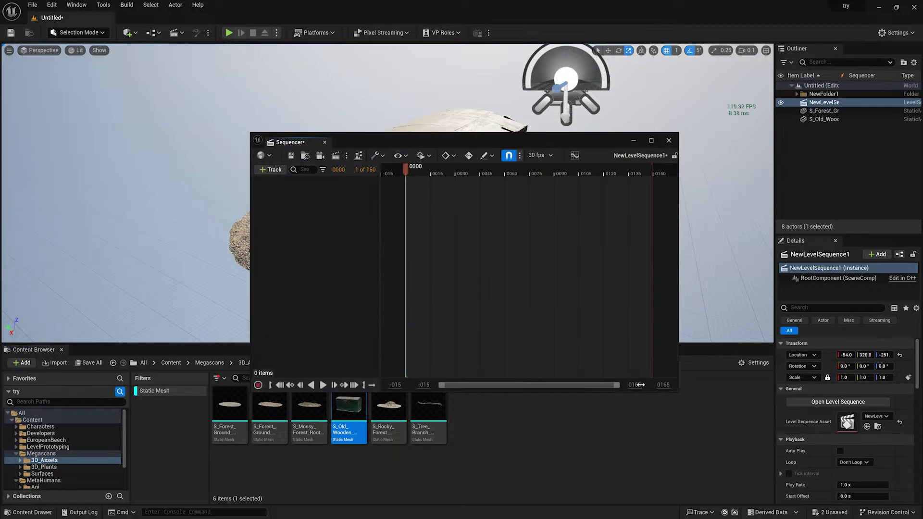
{"action": "left_click_drag", "start_coordinate": [302, 148], "coordinate": [137, 352]}
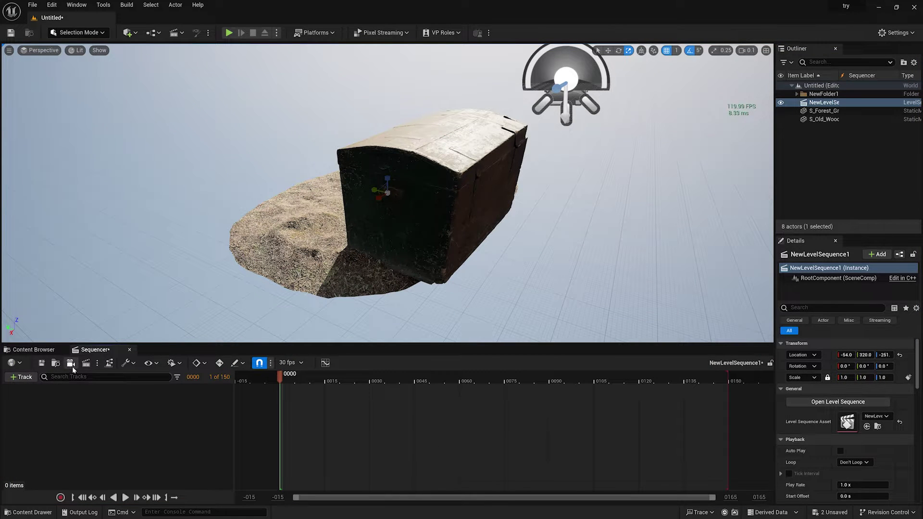
- Add a cine camera to the level sequence and set its filmback to 16:9 DSLR
{"action": "left_click", "coordinate": [71, 366]}
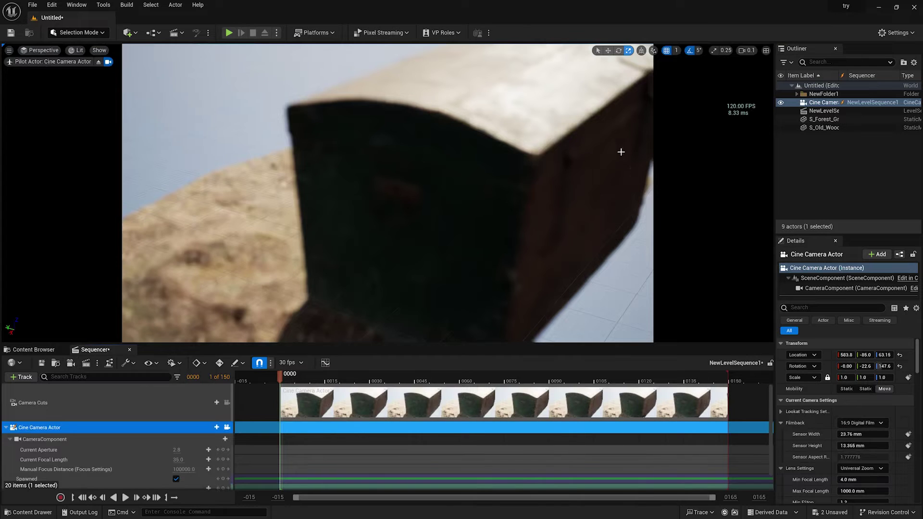
{"action": "left_click", "coordinate": [861, 423]}
{"action": "left_click", "coordinate": [860, 336]}
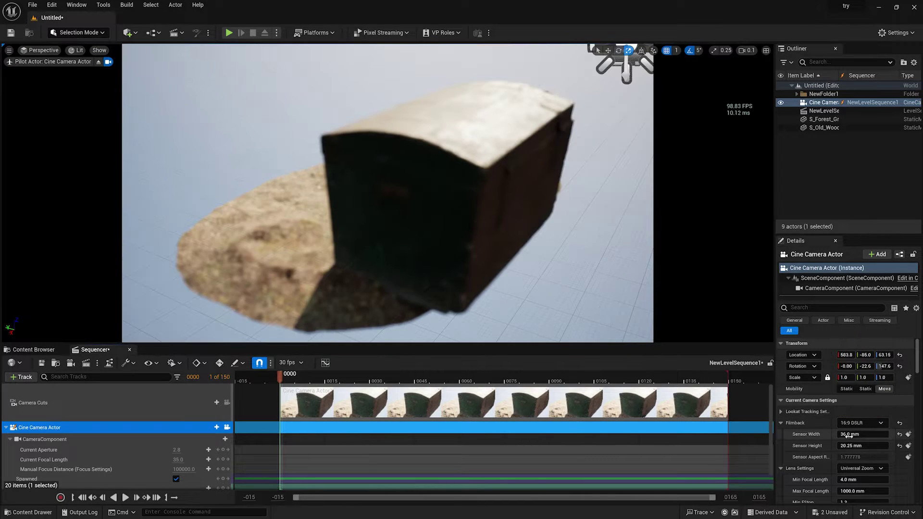
- Set both the minimum and maximum focal length of the cine camera's lens to 25 mm
{"action": "scroll", "coordinate": [791, 435], "scroll_direction": "down", "scroll_amount": 2}
{"action": "scroll", "coordinate": [791, 435], "scroll_direction": "down", "scroll_amount": 2}
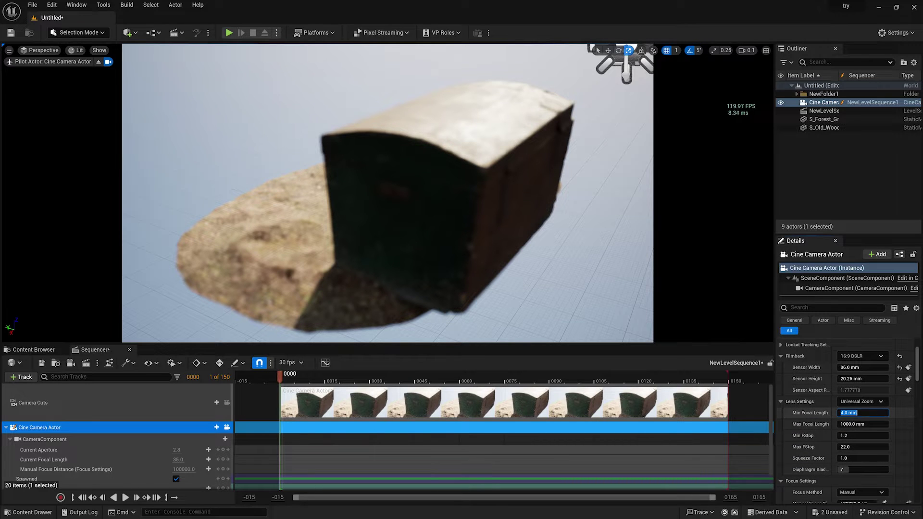
{"action": "left_click", "coordinate": [850, 424]}
{"action": "type", "text": "25"}
{"action": "key", "text": "Return"}
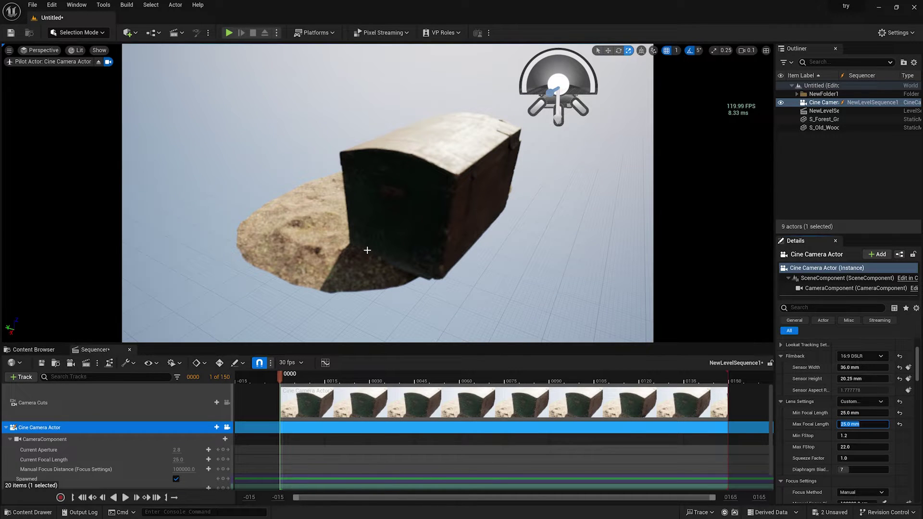
- Set the cine camera's manual focus distance to about 143 cm on the chest, using the debug focus plane as a temporary guide
{"action": "scroll", "coordinate": [841, 430], "scroll_direction": "down", "scroll_amount": 1}
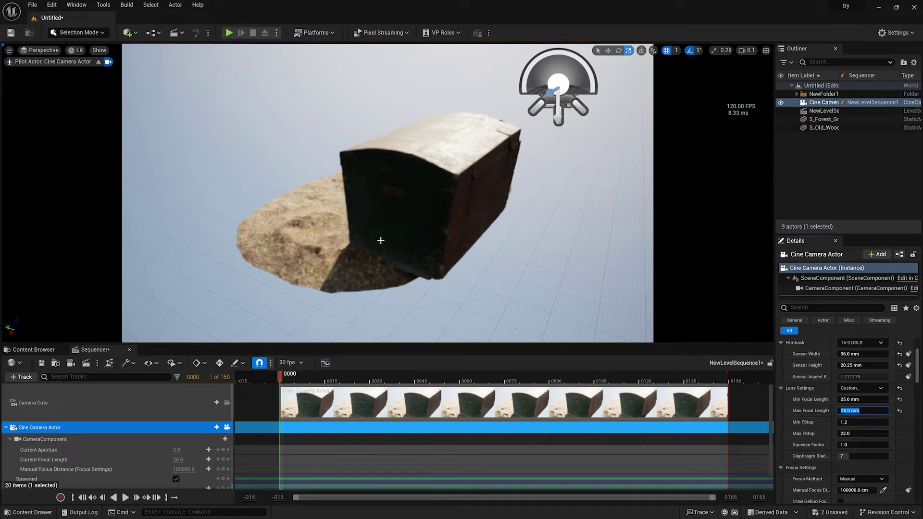
{"action": "scroll", "coordinate": [844, 479], "scroll_direction": "down", "scroll_amount": 2}
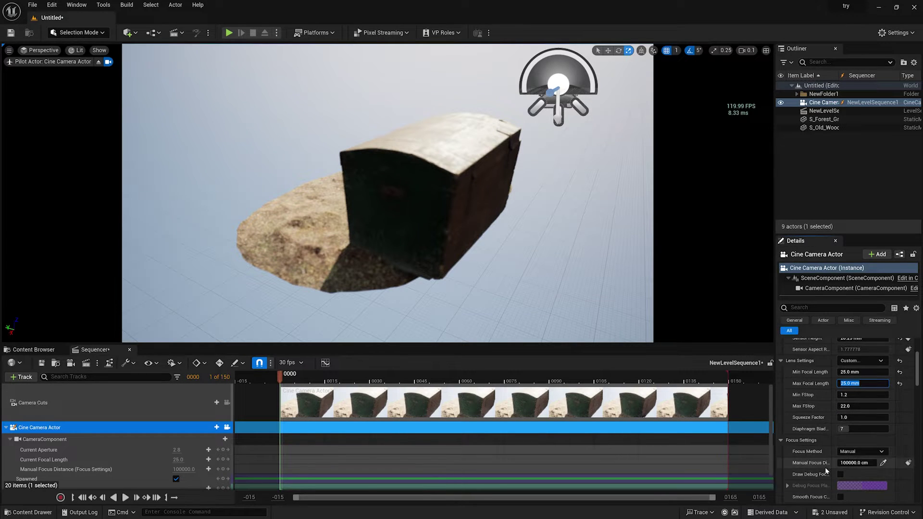
{"action": "left_click", "coordinate": [841, 475]}
{"action": "left_click_drag", "start_coordinate": [860, 463], "coordinate": [841, 463]}
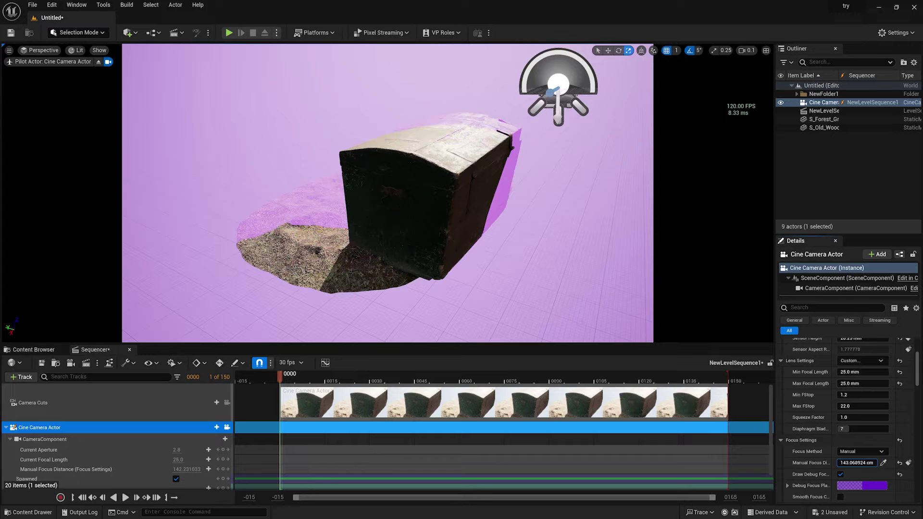
{"action": "left_click", "coordinate": [841, 475]}
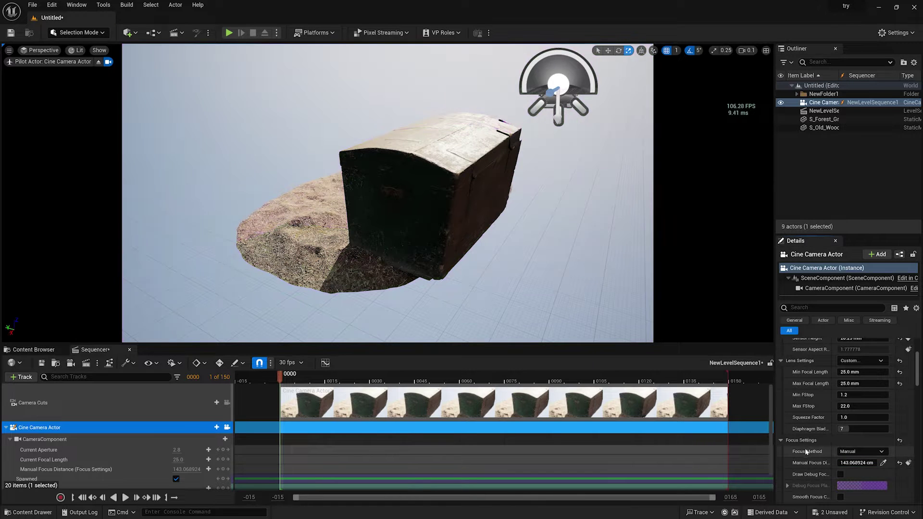
{"action": "scroll", "coordinate": [813, 457], "scroll_direction": "down", "scroll_amount": 2}
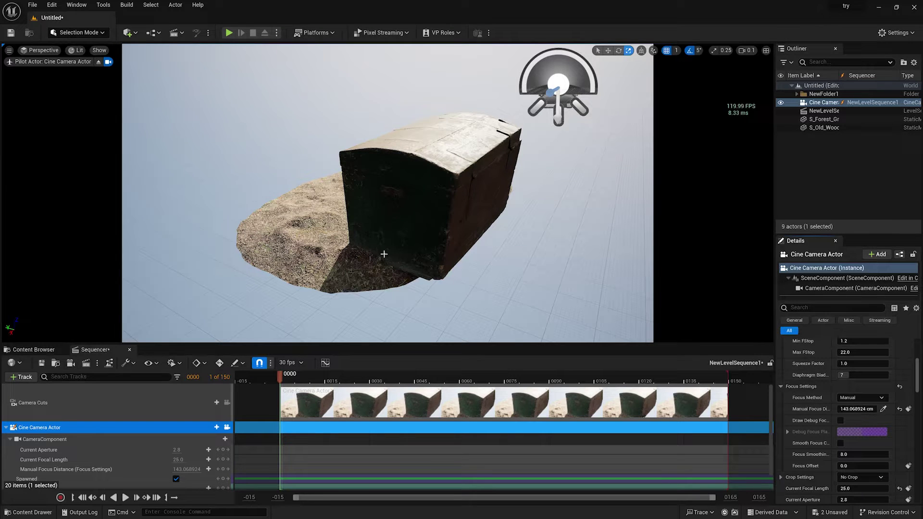
- Place and arrange S_Forest_Ground and S_Mossy_Forest_Roots meshes around the chest to extend the terrain
{"action": "left_click", "coordinate": [33, 350]}
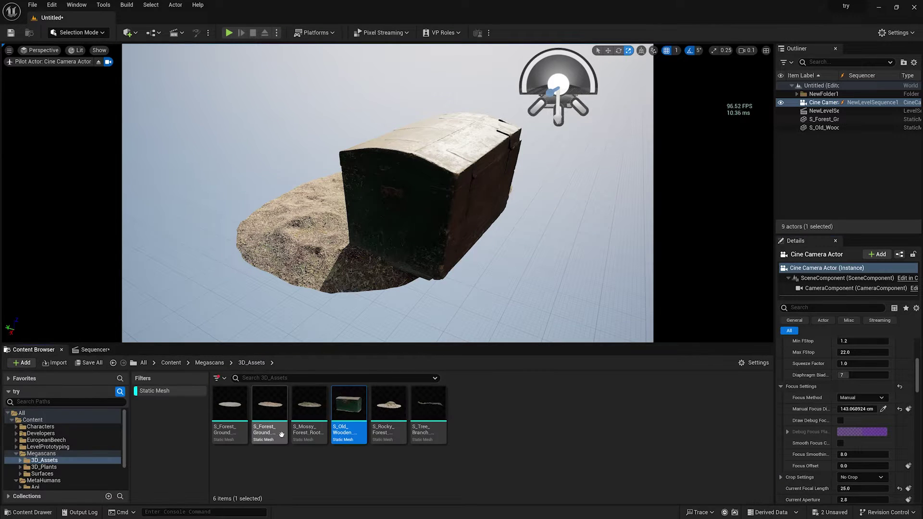
{"action": "left_click_drag", "start_coordinate": [230, 406], "coordinate": [320, 274]}
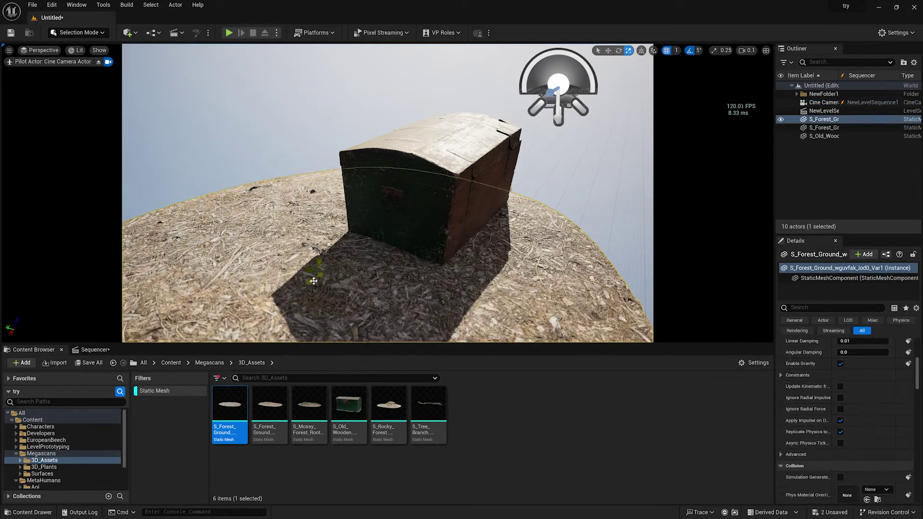
{"action": "key", "text": "w"}
{"action": "left_click_drag", "start_coordinate": [314, 273], "coordinate": [508, 261]}
{"action": "left_click_drag", "start_coordinate": [519, 208], "coordinate": [543, 197]}
{"action": "left_click_drag", "start_coordinate": [309, 404], "coordinate": [261, 196]}
{"action": "key", "text": "w"}
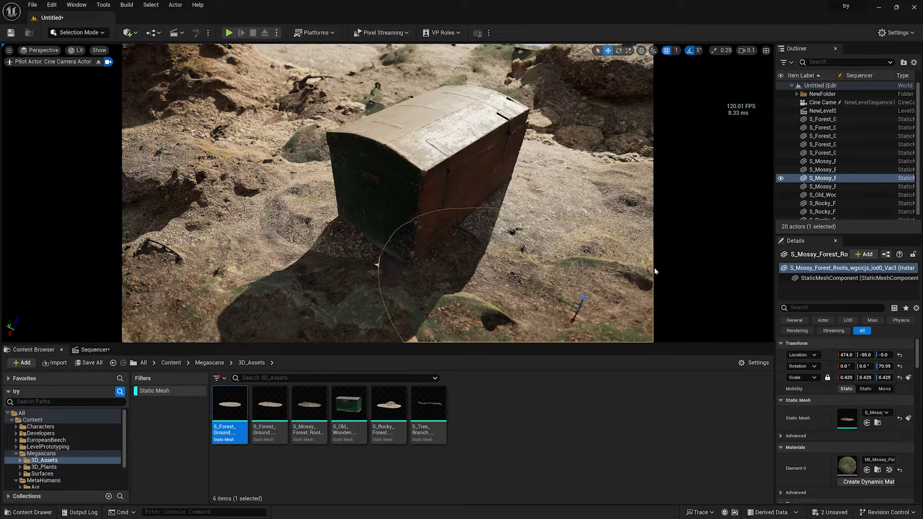
- Place the S_Tree_Branch mesh beside the chest, scaled uniformly to about 5.196 and rotated, and duplicate it for the opposite side
{"action": "left_click_drag", "start_coordinate": [428, 407], "coordinate": [380, 172]}
{"action": "key", "text": "space"}
{"action": "key", "text": "space"}
{"action": "key", "text": "space"}
{"action": "key", "text": "e"}
{"action": "left_click_drag", "start_coordinate": [374, 140], "coordinate": [355, 148]}
{"action": "key", "text": "w"}
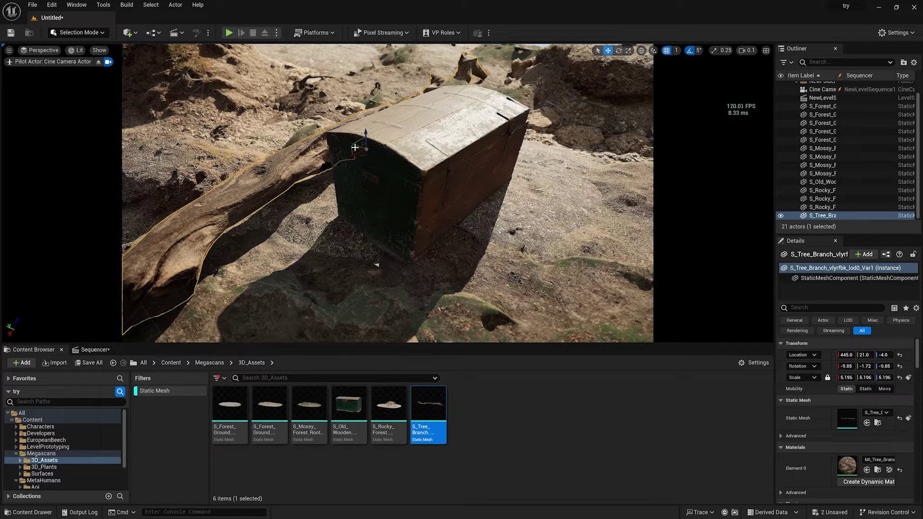
{"action": "key", "text": "ctrl+d"}
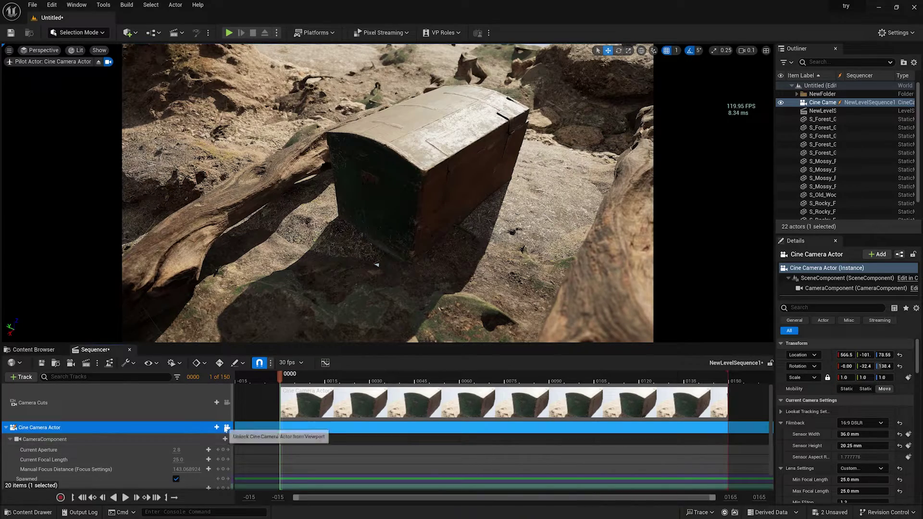
- Unlock the cine camera from the viewport and view the whole scene from outside
{"action": "left_click", "coordinate": [227, 428]}
{"action": "key", "text": "f"}
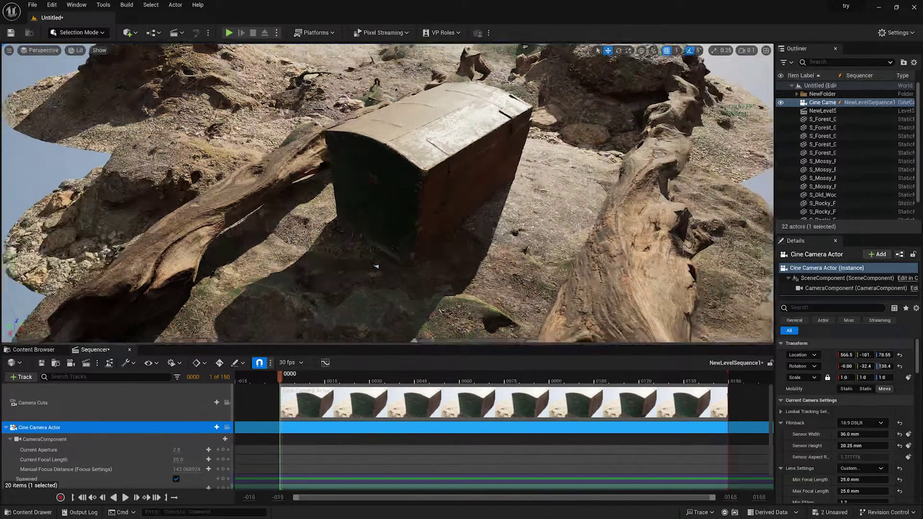
{"action": "right_click_drag", "start_coordinate": [389, 193], "coordinate": [496, 197]}
{"action": "left_click_drag", "start_coordinate": [270, 192], "coordinate": [519, 154], "text": "alt"}
{"action": "key", "text": "a"}
{"action": "mouse_move", "coordinate": [518, 153]}
{"action": "right_mouse_down"}
{"action": "mouse_move", "coordinate": [488, 149]}
{"action": "mouse_move", "coordinate": [512, 159]}
{"action": "right_mouse_up"}
{"action": "left_click_drag", "start_coordinate": [616, 182], "coordinate": [635, 187], "text": "alt"}
- Set the viewport camera speed to 0.33 and fly around to view the chest and cine camera from the side
{"action": "left_click", "coordinate": [747, 50]}
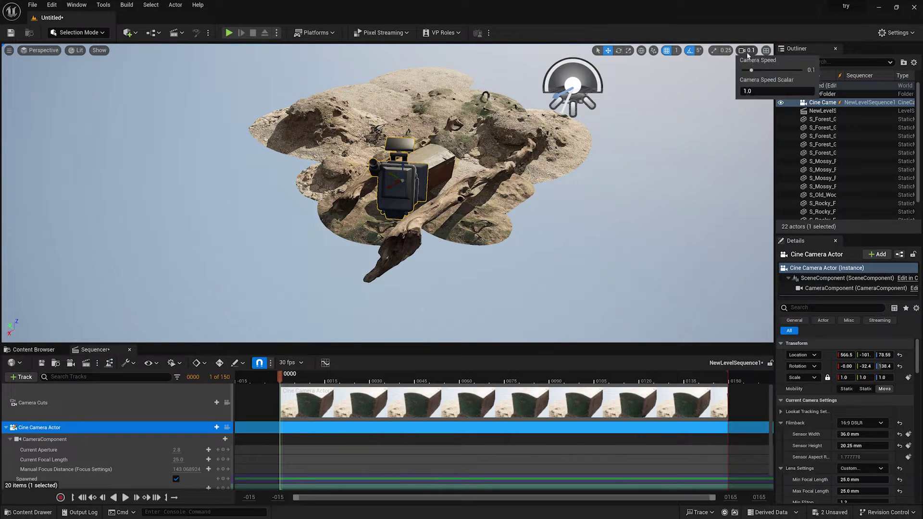
{"action": "left_click_drag", "start_coordinate": [760, 73], "coordinate": [758, 71]}
{"action": "right_click_drag", "start_coordinate": [568, 154], "coordinate": [589, 157]}
{"action": "key", "text": "a"}
{"action": "key", "text": "w"}
{"action": "key", "text": "d"}
{"action": "right_click_drag", "start_coordinate": [433, 228], "coordinate": [390, 226]}
{"action": "key", "text": "a"}
{"action": "key", "text": "w"}
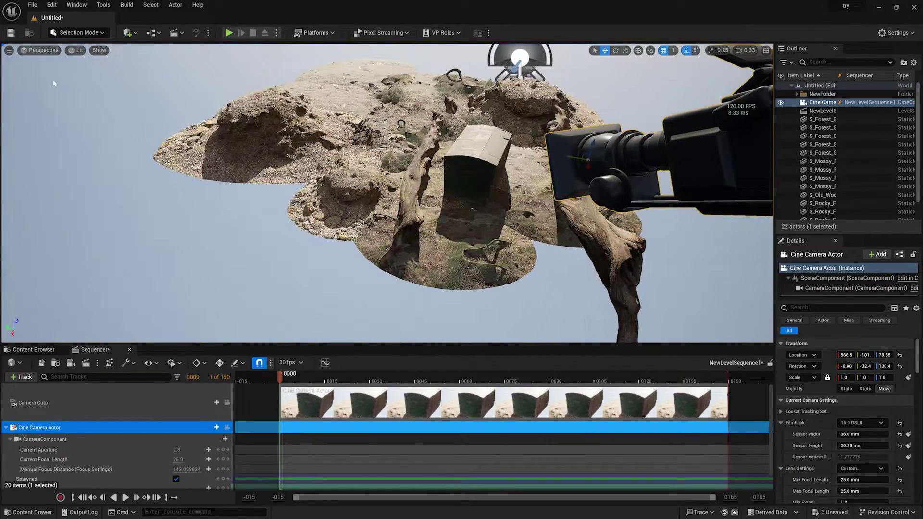
- Set the viewport's view mode to Path Tracing and inspect the chest and branches from another angle
{"action": "left_click", "coordinate": [77, 52]}
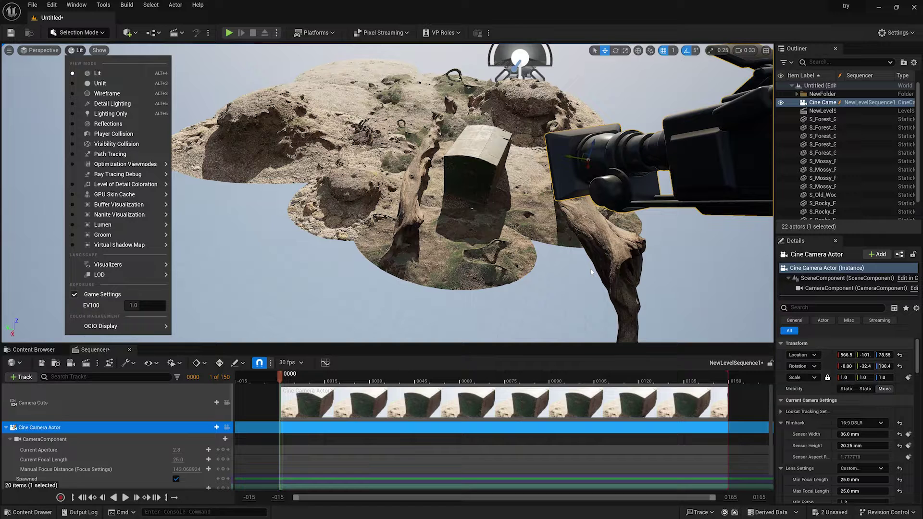
{"action": "left_click", "coordinate": [110, 155]}
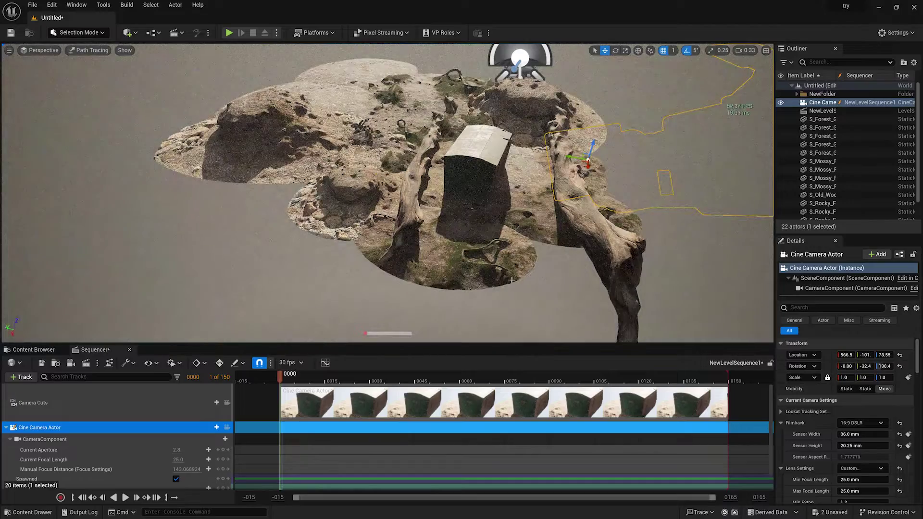
{"action": "mouse_move", "coordinate": [512, 280]}
{"action": "right_mouse_down"}
{"action": "mouse_move", "coordinate": [506, 228]}
{"action": "mouse_move", "coordinate": [524, 282]}
{"action": "mouse_move", "coordinate": [505, 280]}
{"action": "mouse_move", "coordinate": [512, 236]}
{"action": "mouse_move", "coordinate": [476, 235]}
{"action": "mouse_move", "coordinate": [471, 291]}
{"action": "mouse_move", "coordinate": [389, 261]}
{"action": "right_mouse_up"}
{"action": "key", "text": "w"}
{"action": "key", "text": "d"}
{"action": "key", "text": "e"}
{"action": "key", "text": "w"}
{"action": "key", "text": "d"}
{"action": "key", "text": "q"}
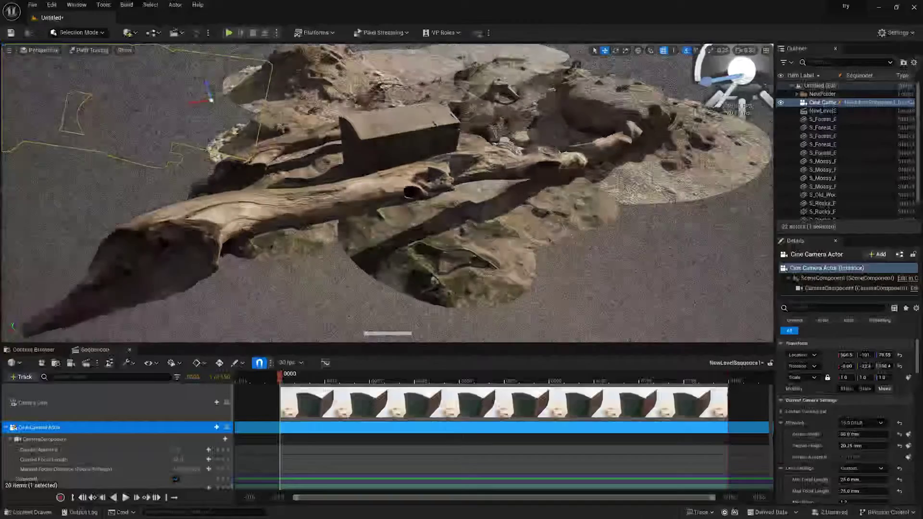
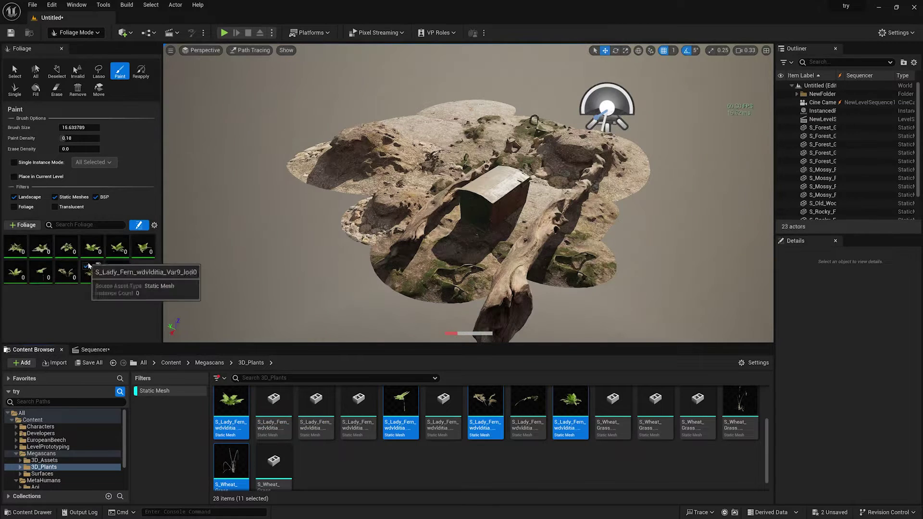
- Select all eleven lady fern and wheat grass foliage types for editing and painting together
{"action": "left_click", "coordinate": [118, 275]}
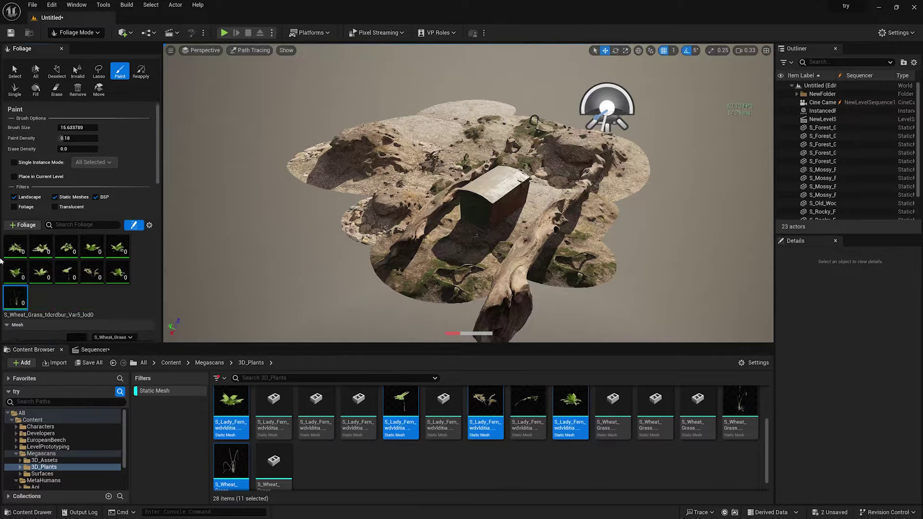
{"action": "left_click", "coordinate": [16, 244], "text": "shift"}
{"action": "scroll", "coordinate": [103, 292], "scroll_direction": "down", "scroll_amount": 5}
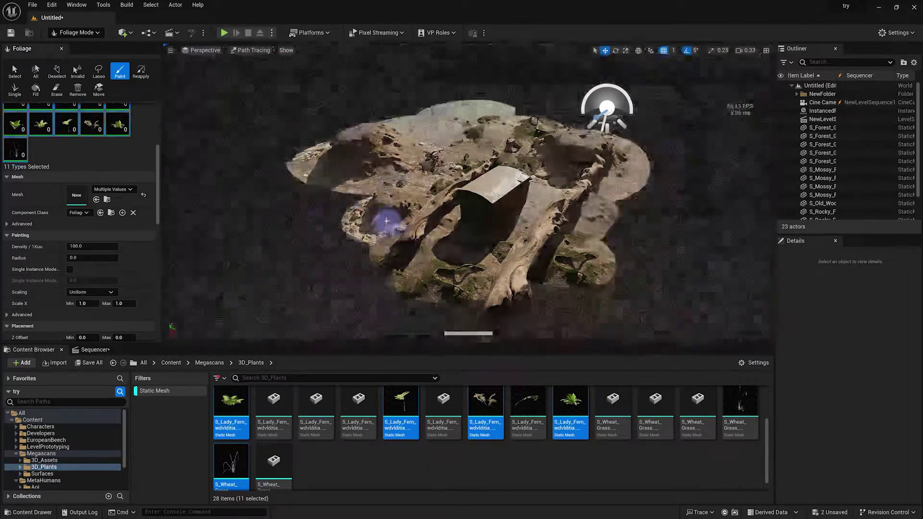
{"action": "mouse_move", "coordinate": [388, 223]}
{"action": "left_mouse_down"}
{"action": "mouse_move", "coordinate": [412, 185]}
{"action": "mouse_move", "coordinate": [385, 156]}
{"action": "mouse_move", "coordinate": [358, 157]}
{"action": "mouse_move", "coordinate": [477, 148]}
{"action": "mouse_move", "coordinate": [484, 106]}
{"action": "mouse_move", "coordinate": [601, 223]}
{"action": "mouse_move", "coordinate": [503, 250]}
{"action": "mouse_move", "coordinate": [511, 254]}
{"action": "left_mouse_up"}
{"action": "key", "text": "ctrl+z"}
{"action": "key", "text": "ctrl+z"}
{"action": "key", "text": "ctrl+z"}
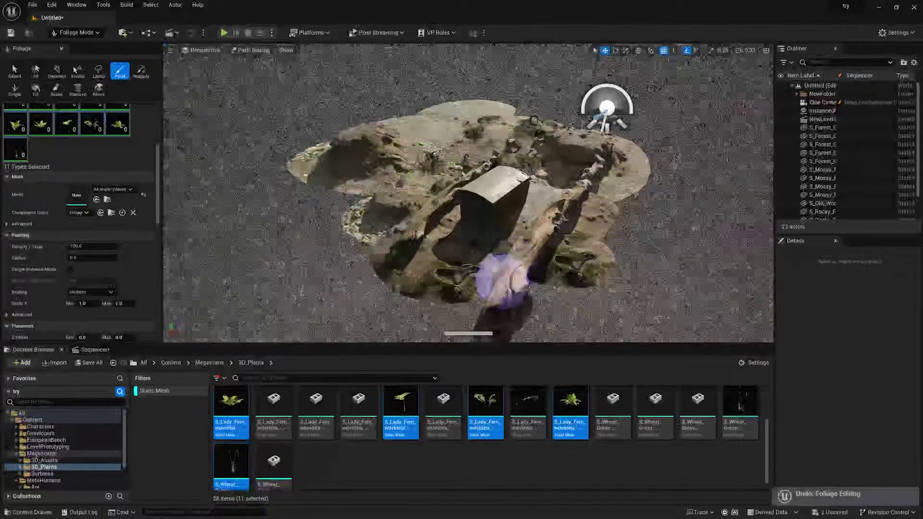
- Set the selected foliage types' minimum Scale X to 0.5 and their painting radius to 10
{"action": "left_click", "coordinate": [121, 304]}
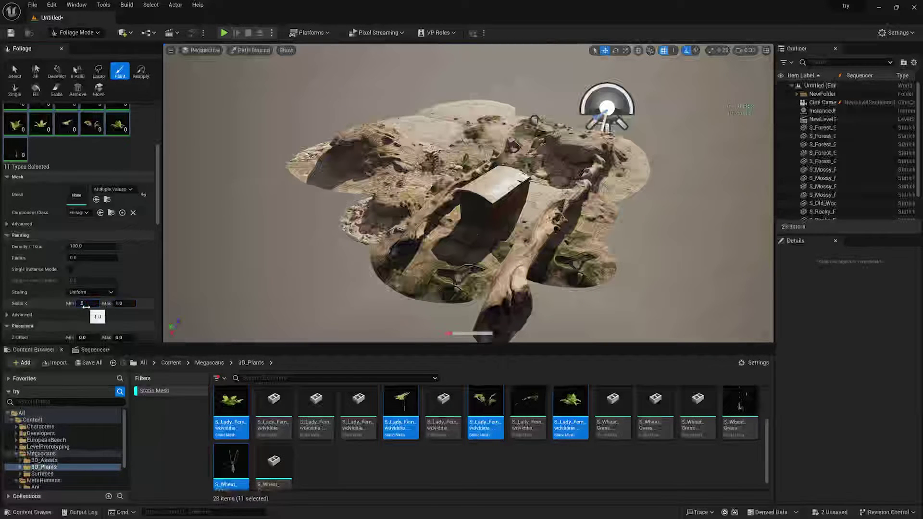
{"action": "scroll", "coordinate": [25, 237], "scroll_direction": "up", "scroll_amount": 5}
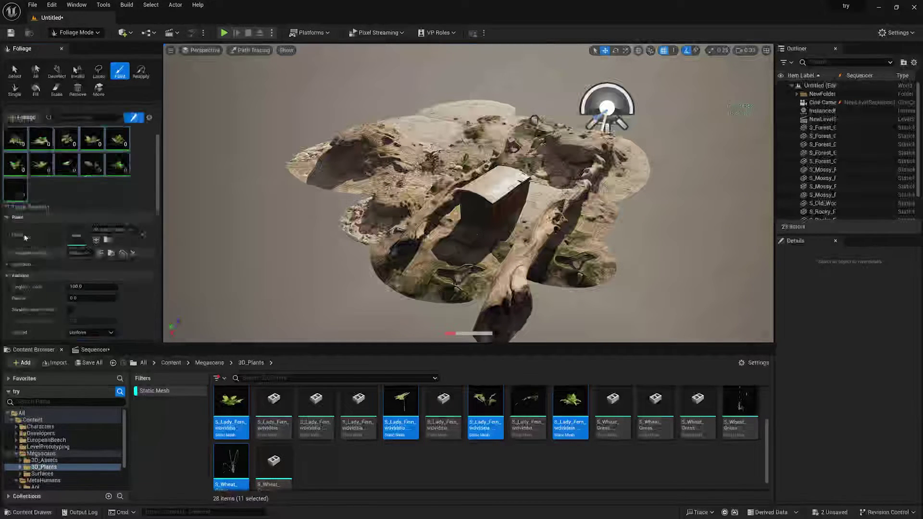
{"action": "scroll", "coordinate": [48, 175], "scroll_direction": "up", "scroll_amount": 1}
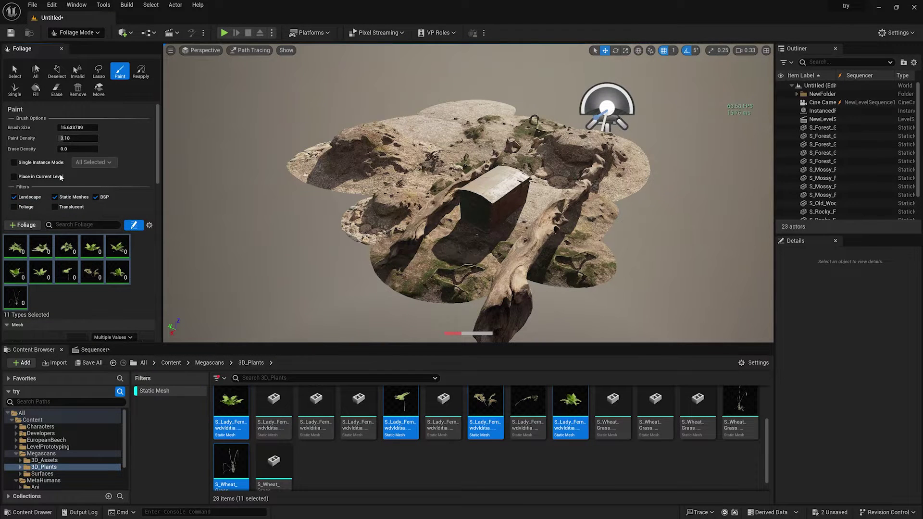
{"action": "scroll", "coordinate": [29, 231], "scroll_direction": "down", "scroll_amount": 10}
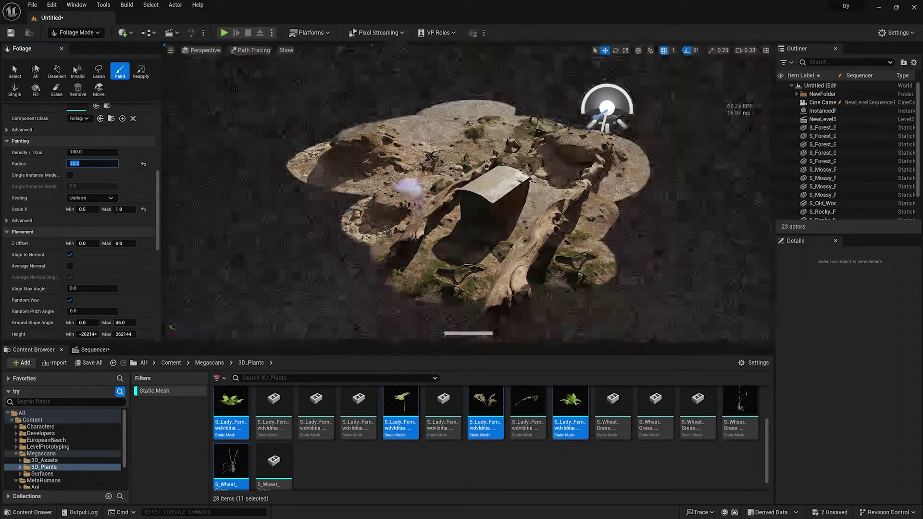
- Paint the selected foliage densely on the ground around the chest and check the composition through the cine camera
{"action": "mouse_move", "coordinate": [427, 153]}
{"action": "left_mouse_down"}
{"action": "mouse_move", "coordinate": [447, 124]}
{"action": "mouse_move", "coordinate": [439, 151]}
{"action": "mouse_move", "coordinate": [465, 158]}
{"action": "left_mouse_up"}
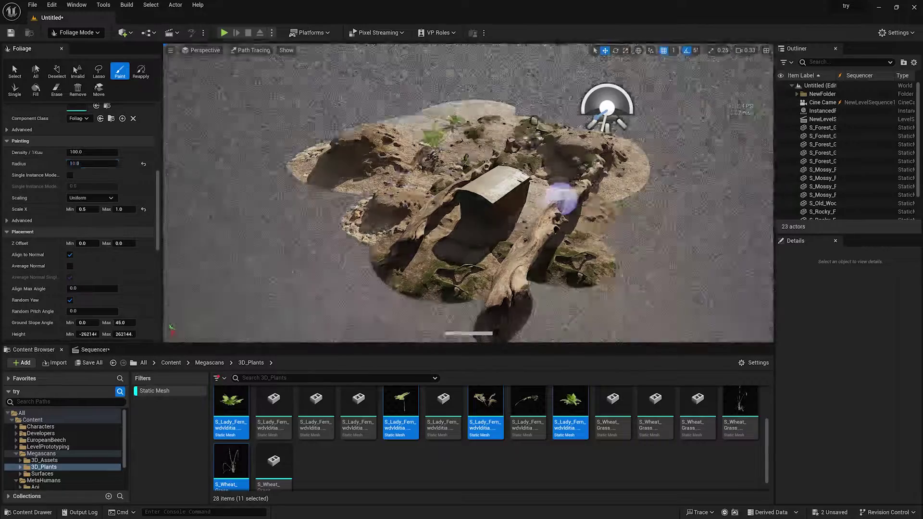
{"action": "mouse_move", "coordinate": [556, 195]}
{"action": "left_mouse_down"}
{"action": "mouse_move", "coordinate": [495, 253]}
{"action": "mouse_move", "coordinate": [402, 258]}
{"action": "left_mouse_up"}
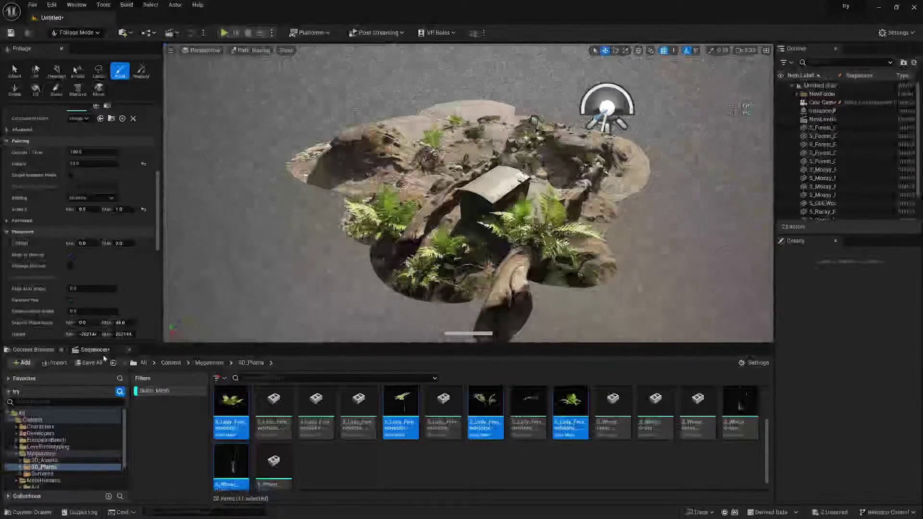
{"action": "left_click", "coordinate": [92, 349]}
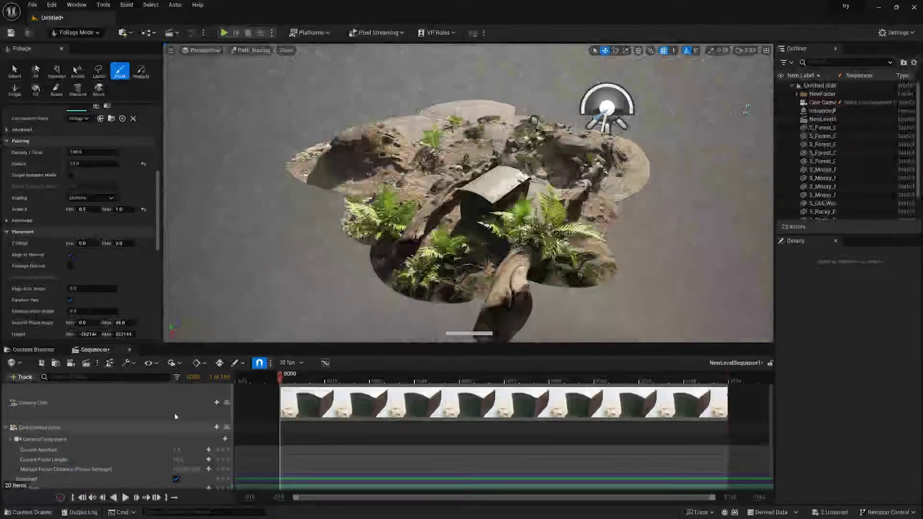
{"action": "left_click", "coordinate": [226, 428]}
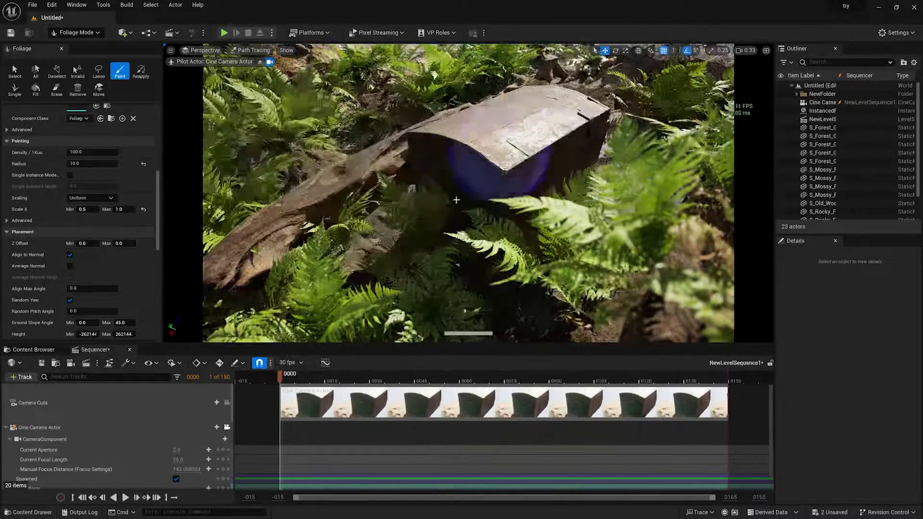
{"action": "left_click", "coordinate": [227, 428]}
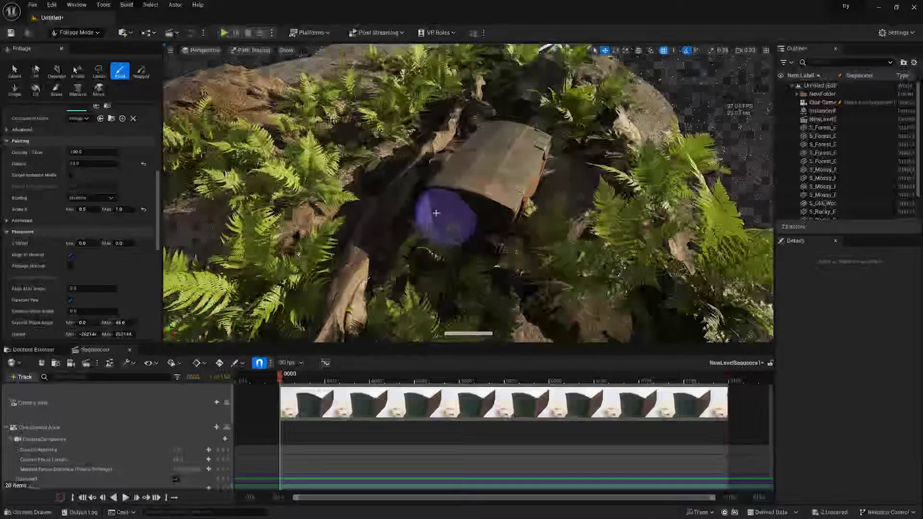
- Switch from Foliage mode to Selection mode and open the EuropeanBeech asset folder
{"action": "left_click", "coordinate": [77, 34]}
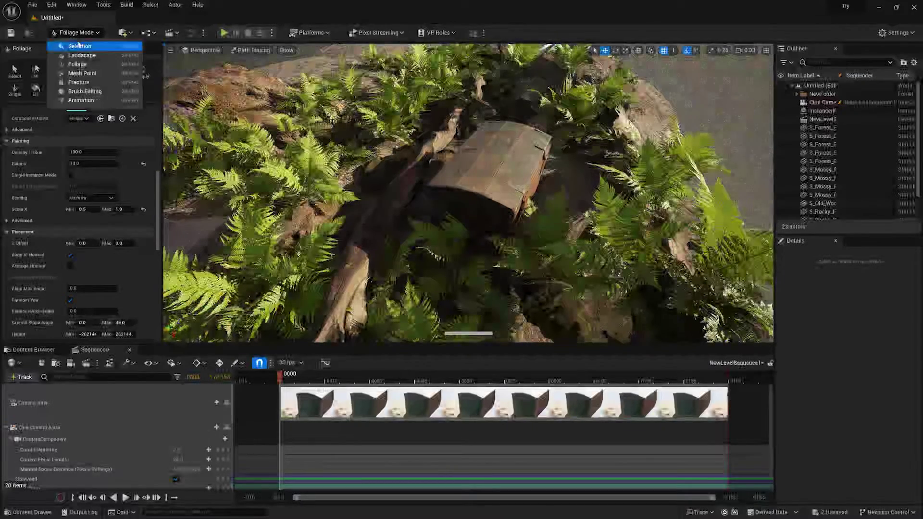
{"action": "left_click", "coordinate": [81, 46]}
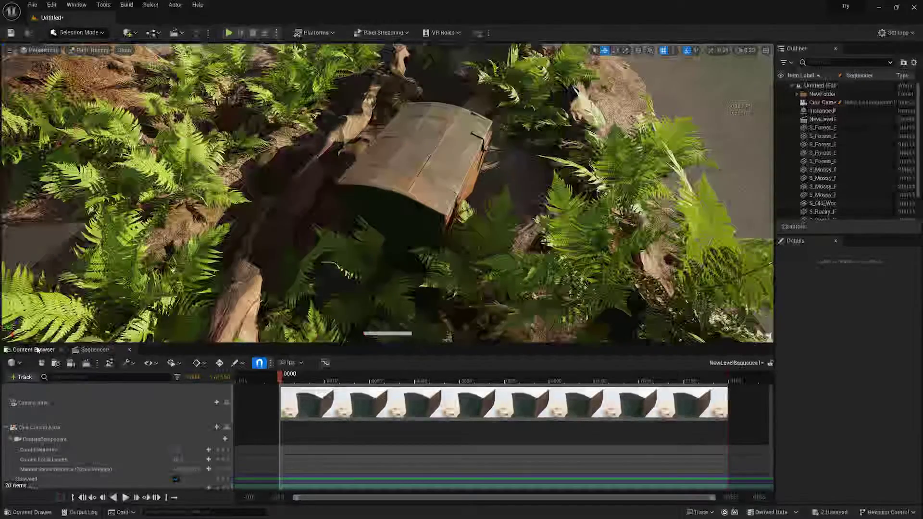
{"action": "left_click", "coordinate": [33, 350]}
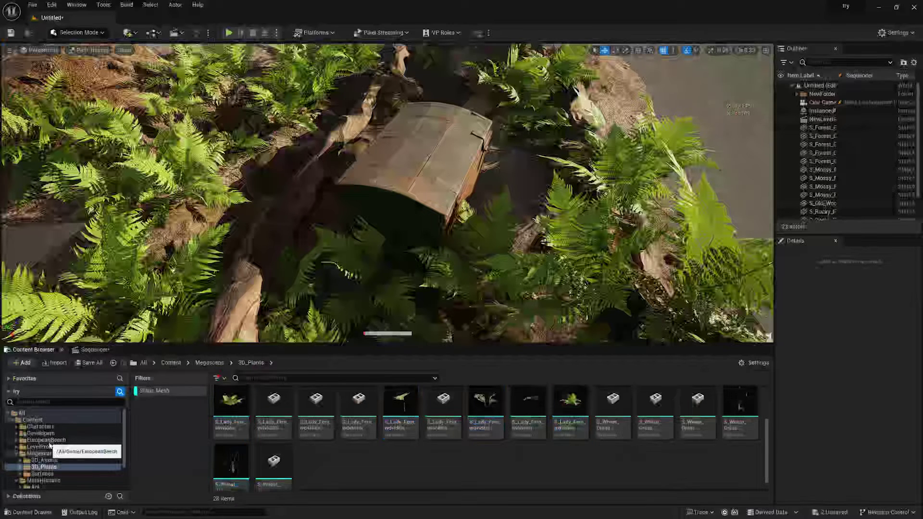
{"action": "left_click", "coordinate": [48, 440]}
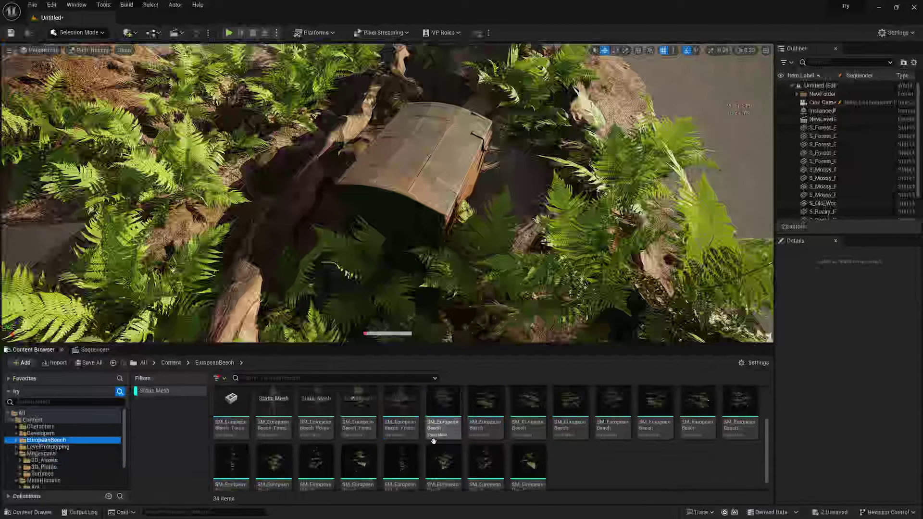
- Examine the Nanite options for the European Beech field mesh and view the whole scene from farther away
{"action": "right_click", "coordinate": [228, 410]}
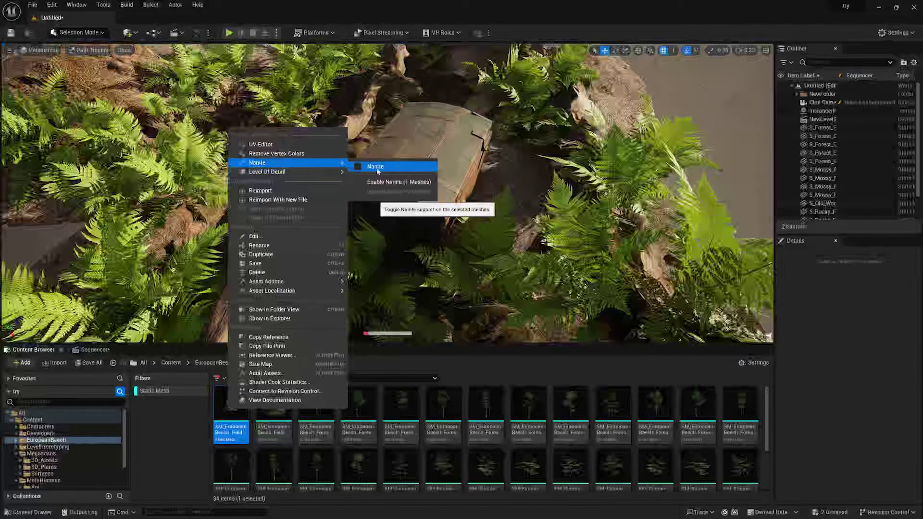
{"action": "scroll", "coordinate": [604, 192], "scroll_direction": "down", "scroll_amount": 10}
{"action": "left_click", "coordinate": [604, 191]}
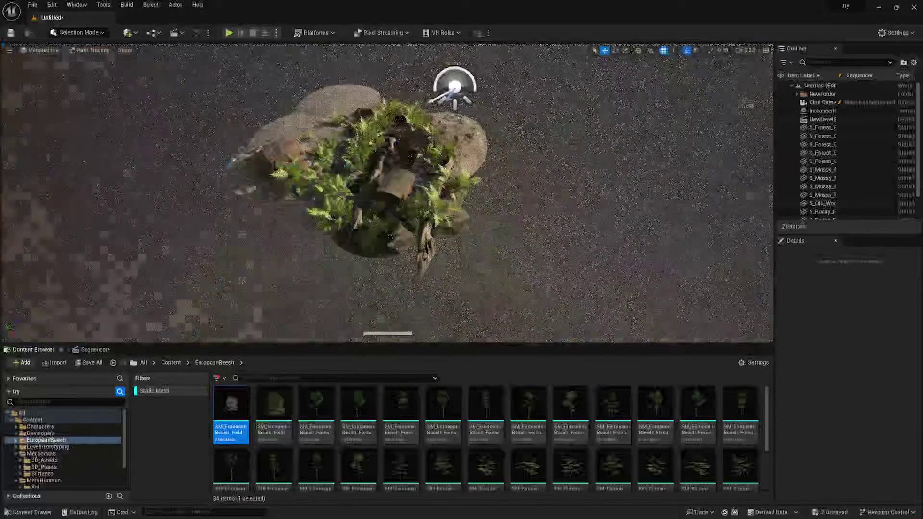
- Place the first European Beech field tree beside the ground patch behind the chest and scale it uniformly to 0.433
{"action": "right_click_drag", "start_coordinate": [604, 192], "coordinate": [488, 313]}
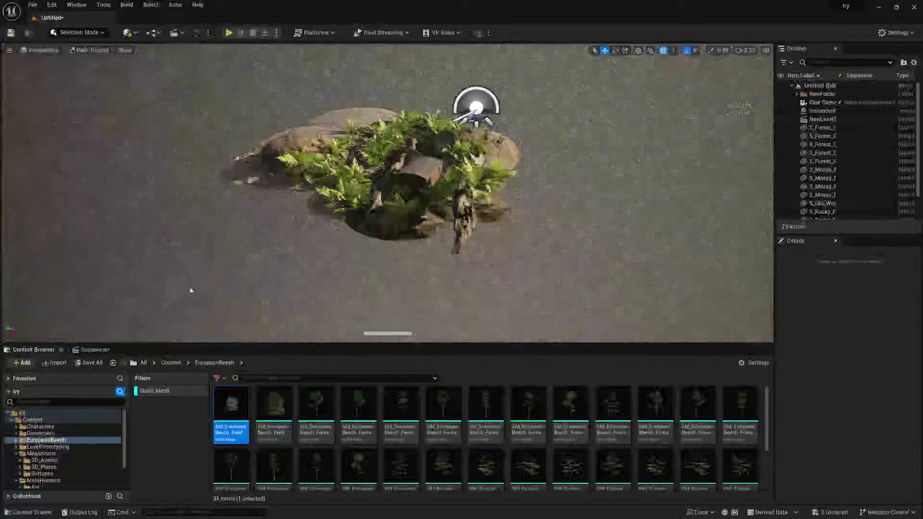
{"action": "left_click_drag", "start_coordinate": [231, 405], "coordinate": [525, 156]}
{"action": "scroll", "coordinate": [474, 172], "scroll_direction": "up", "scroll_amount": 10}
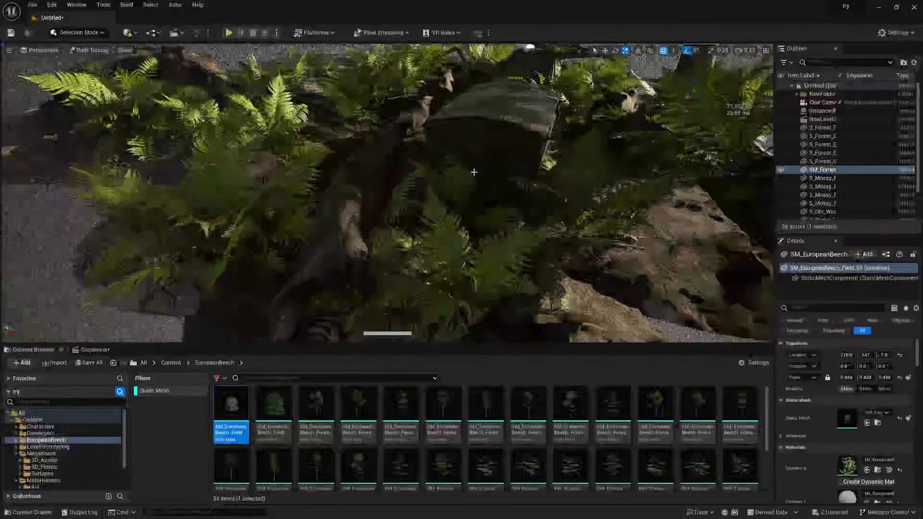
{"action": "right_click_drag", "start_coordinate": [474, 172], "coordinate": [404, 234]}
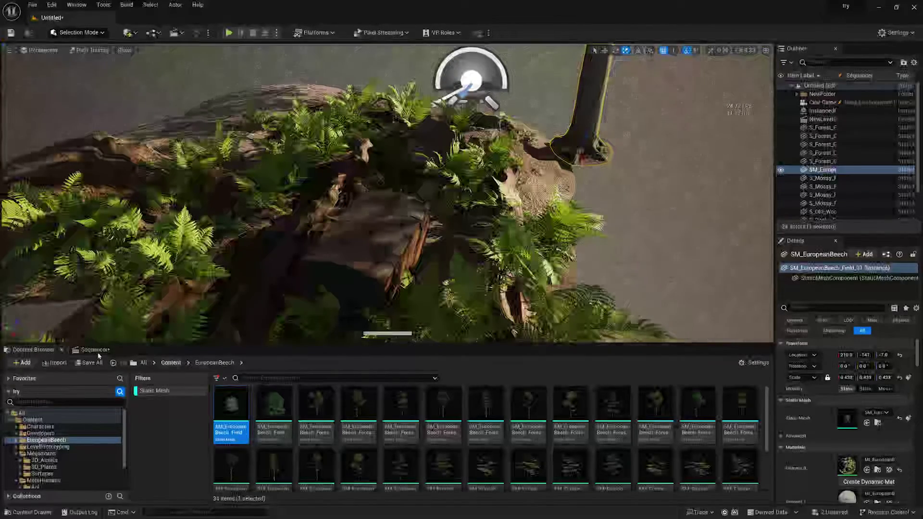
- Select the Cine Camera Actor in the level sequence and pilot it to frame the chest in the viewport
{"action": "left_click", "coordinate": [95, 349]}
{"action": "left_click", "coordinate": [38, 427]}
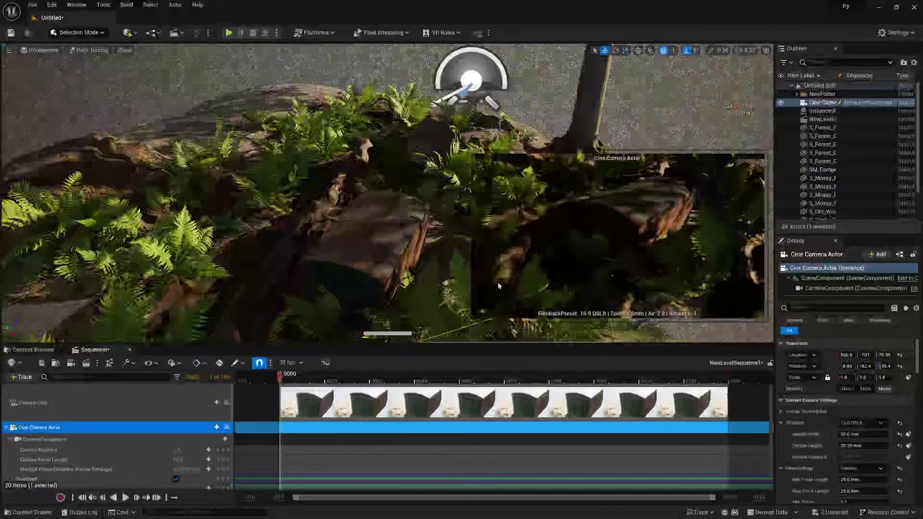
{"action": "left_click", "coordinate": [227, 427]}
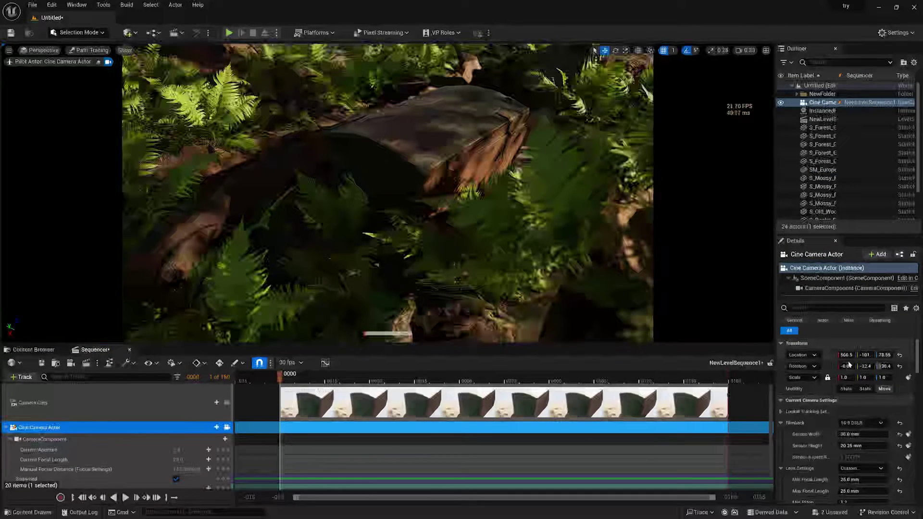
{"action": "mouse_move", "coordinate": [845, 355]}
{"action": "left_mouse_down"}
{"action": "mouse_move", "coordinate": [866, 355]}
{"action": "mouse_move", "coordinate": [853, 355]}
{"action": "left_mouse_up"}
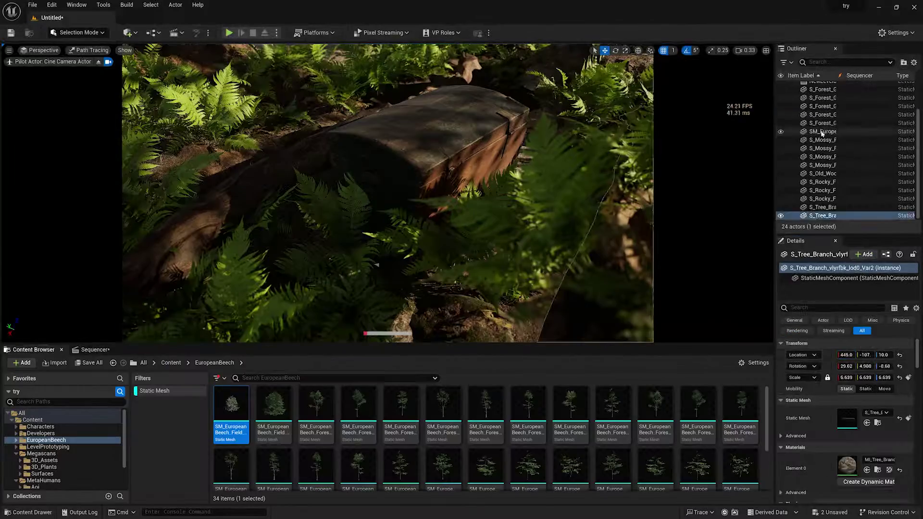
- Move the European Beech tree to X 115, Y -89 to adjust its shadows on the chest and clear the selection
{"action": "left_click", "coordinate": [822, 131]}
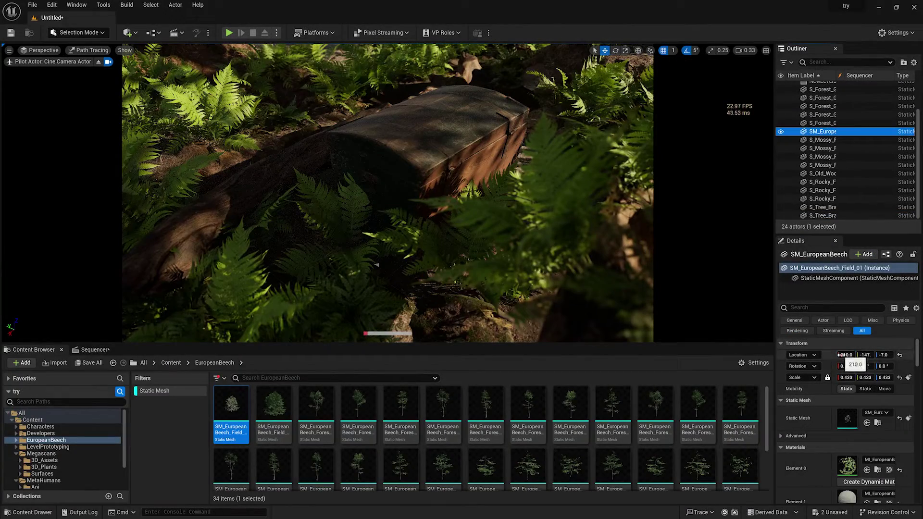
{"action": "left_click_drag", "start_coordinate": [841, 354], "coordinate": [866, 355]}
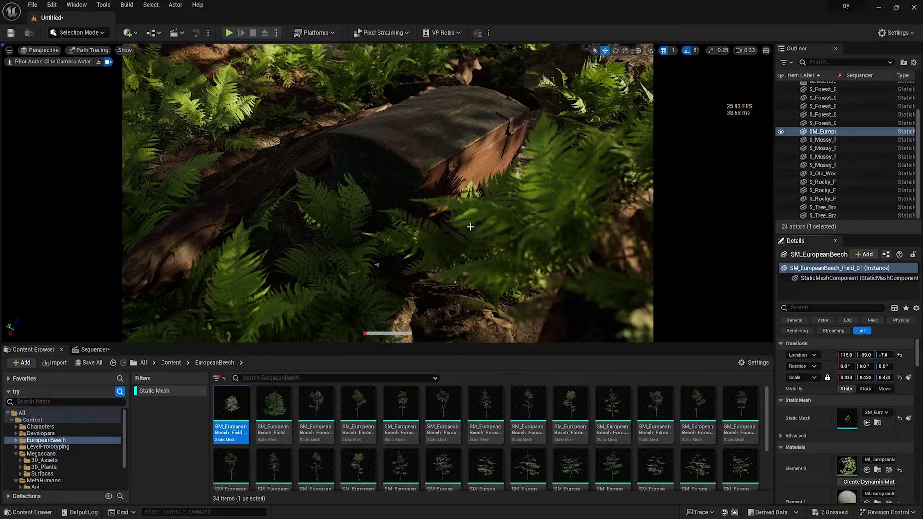
{"action": "left_click", "coordinate": [480, 190]}
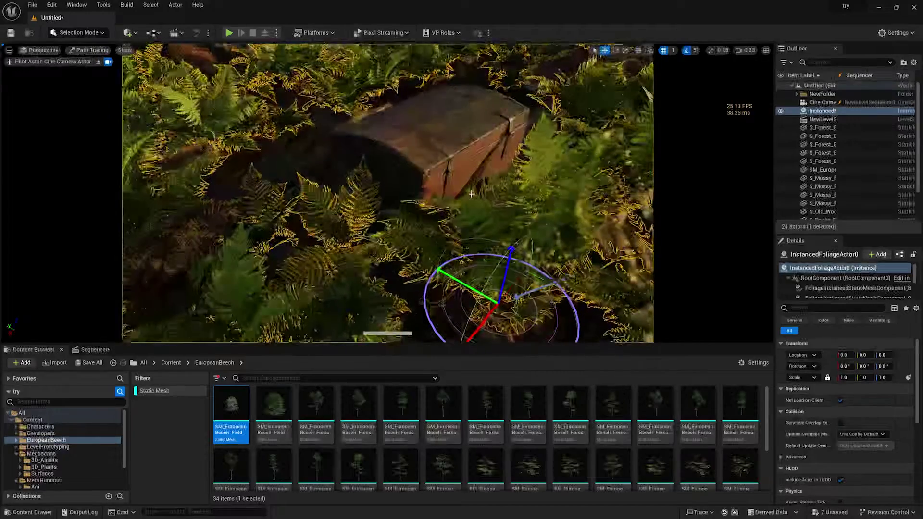
{"action": "left_click", "coordinate": [687, 150]}
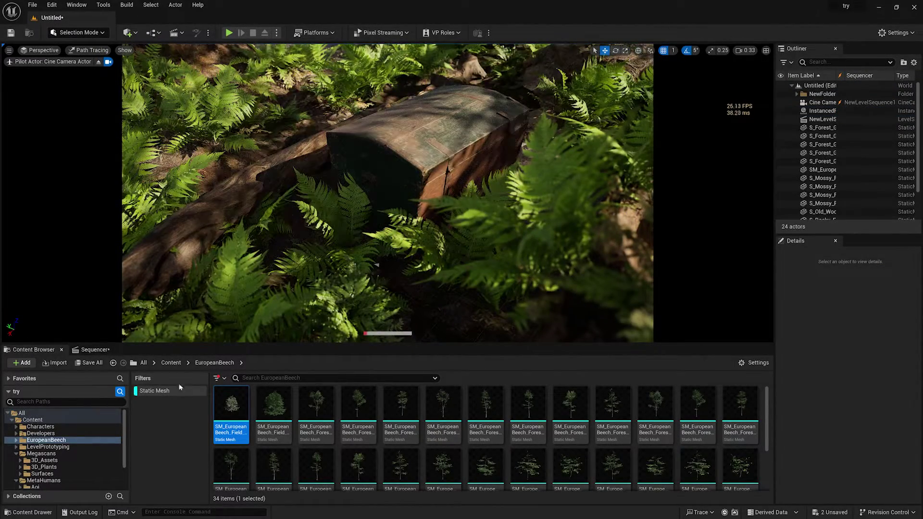
- Key the Cine Camera Actor's transform at frame 0 of the level sequence
{"action": "left_click", "coordinate": [94, 350]}
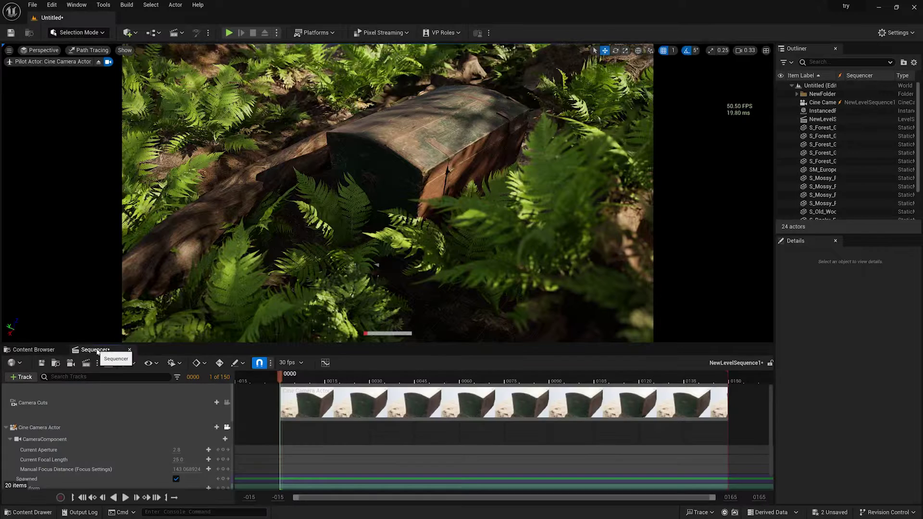
{"action": "left_click", "coordinate": [33, 440]}
{"action": "scroll", "coordinate": [53, 449], "scroll_direction": "down", "scroll_amount": 1}
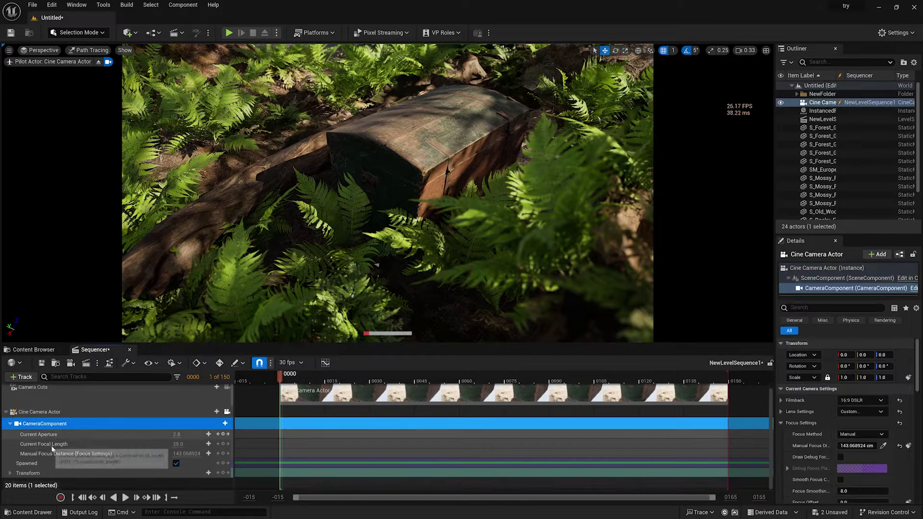
{"action": "left_click", "coordinate": [29, 474]}
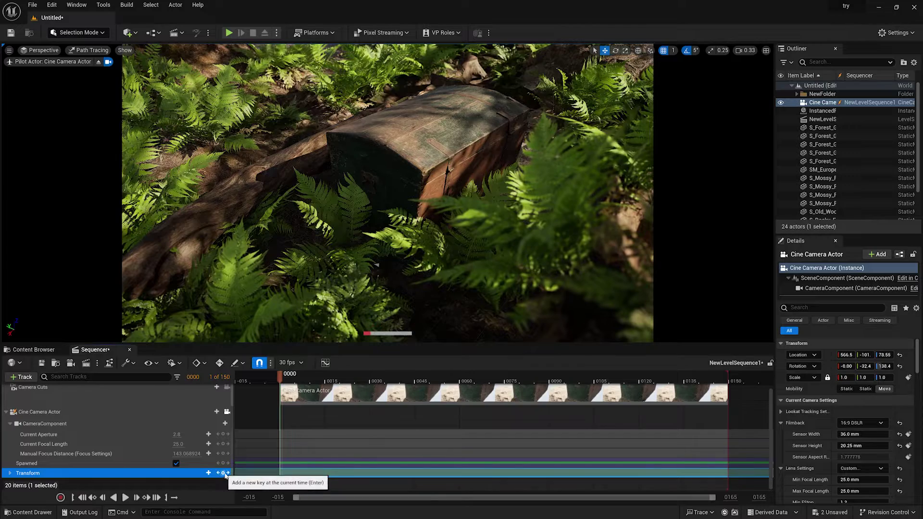
{"action": "left_click", "coordinate": [225, 473]}
- Go to the sequence's last frame, 149, and lower the viewport camera speed to 0.1
{"action": "left_click", "coordinate": [159, 498]}
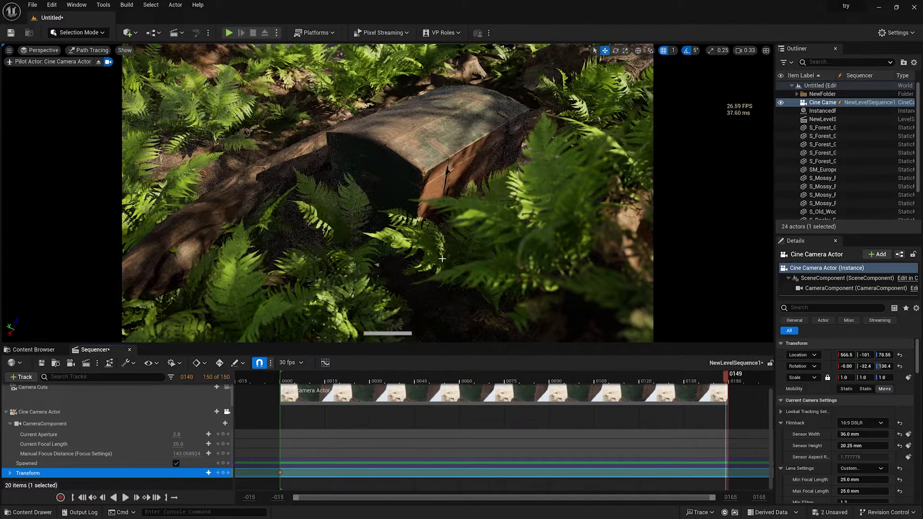
{"action": "left_click", "coordinate": [747, 50]}
{"action": "left_click_drag", "start_coordinate": [756, 70], "coordinate": [754, 70]}
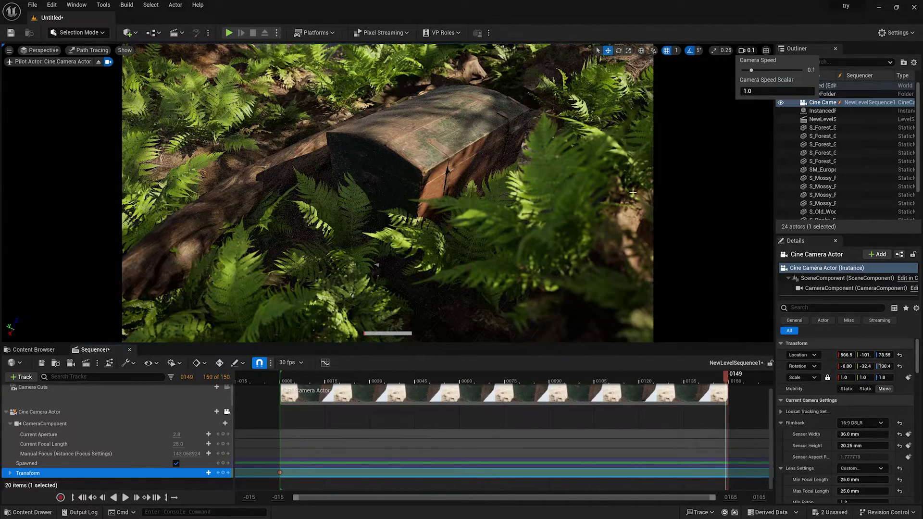
- Move the piloted cine camera slightly closer to the chest, to about X 544, Y -103, Z 74.5, and key its transform at frame 149
{"action": "right_click_drag", "start_coordinate": [429, 268], "coordinate": [411, 268]}
{"action": "key", "text": "d"}
{"action": "scroll", "coordinate": [429, 268], "scroll_direction": "up", "scroll_amount": 1}
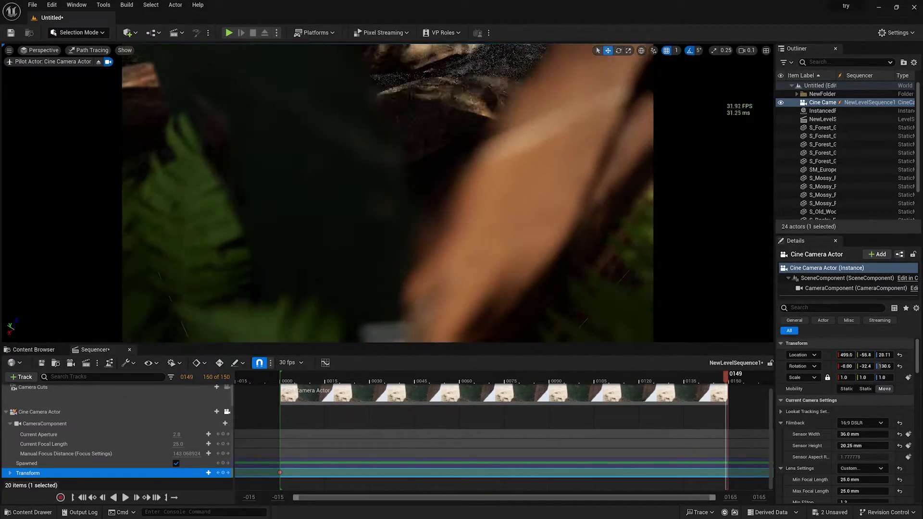
{"action": "scroll", "coordinate": [420, 259], "scroll_direction": "down", "scroll_amount": 1}
{"action": "key", "text": "d"}
{"action": "mouse_move", "coordinate": [433, 212]}
{"action": "right_mouse_down"}
{"action": "mouse_move", "coordinate": [421, 208]}
{"action": "mouse_move", "coordinate": [432, 208]}
{"action": "right_mouse_up"}
{"action": "key", "text": "a"}
{"action": "key", "text": "a"}
{"action": "key", "text": "w"}
{"action": "key", "text": "d"}
{"action": "key", "text": "a"}
{"action": "key", "text": "e"}
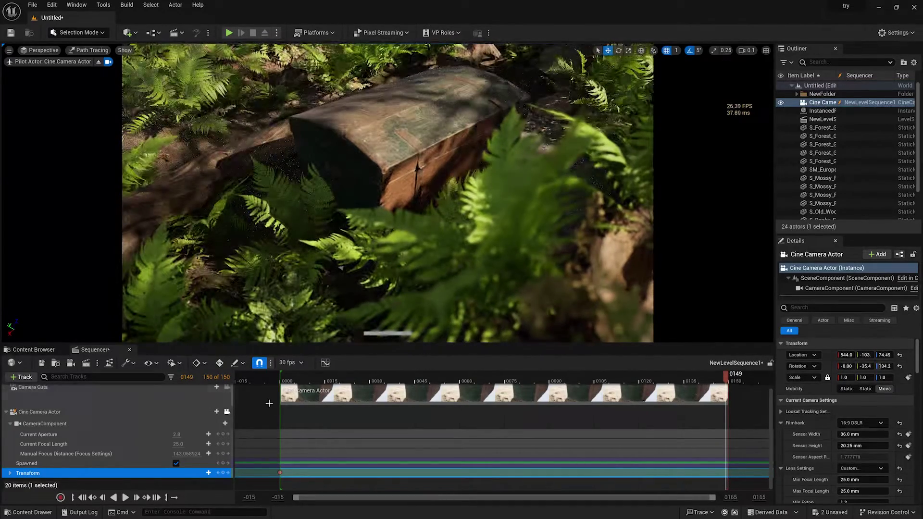
{"action": "left_click", "coordinate": [223, 473]}
- Preview the camera animation from the first frame and set both transform keys to linear interpolation
{"action": "left_click", "coordinate": [89, 498]}
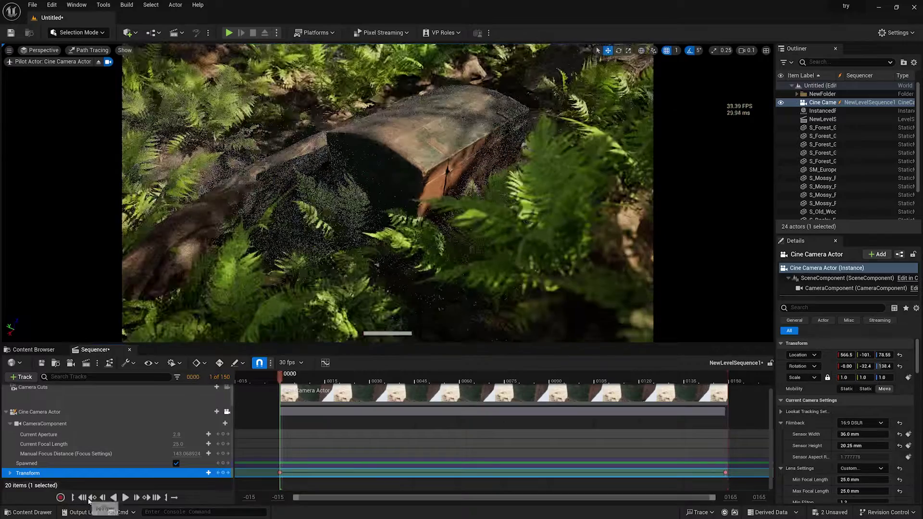
{"action": "left_click", "coordinate": [125, 498]}
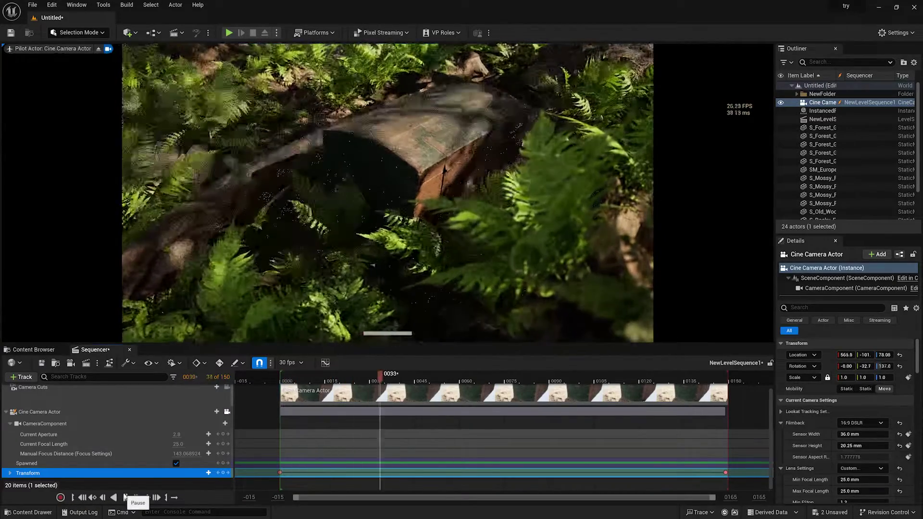
{"action": "left_click", "coordinate": [125, 498]}
{"action": "left_click_drag", "start_coordinate": [268, 452], "coordinate": [727, 488]}
{"action": "right_click", "coordinate": [726, 472]}
{"action": "left_click", "coordinate": [757, 404]}
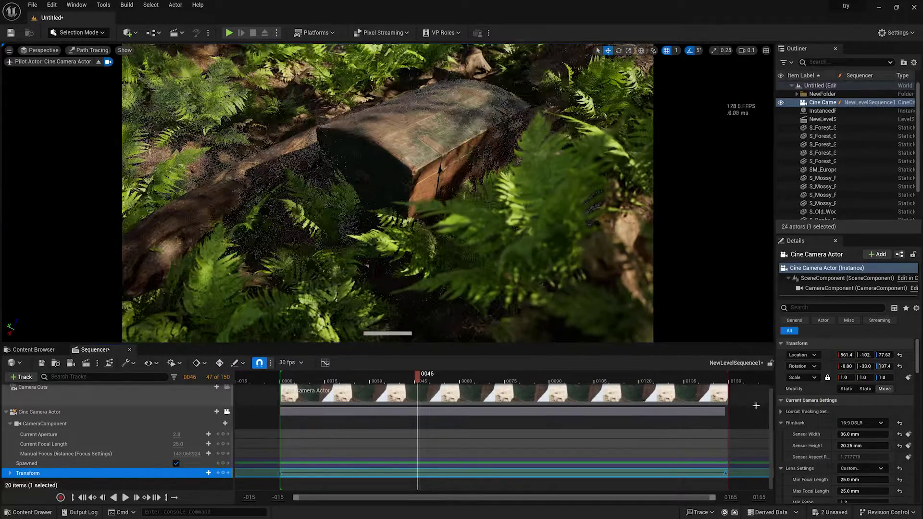
- Play back the linear camera move and return to the first frame
{"action": "left_click", "coordinate": [125, 498]}
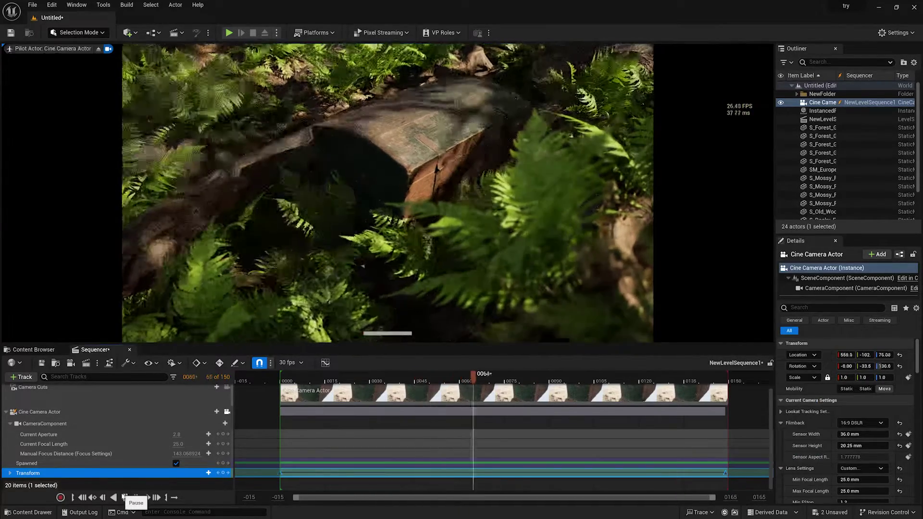
{"action": "left_click", "coordinate": [126, 499]}
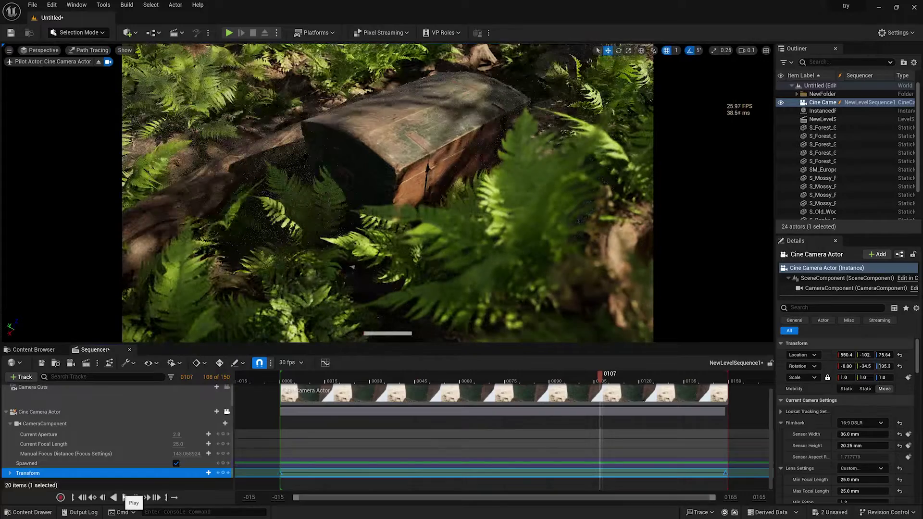
{"action": "left_click", "coordinate": [81, 498]}
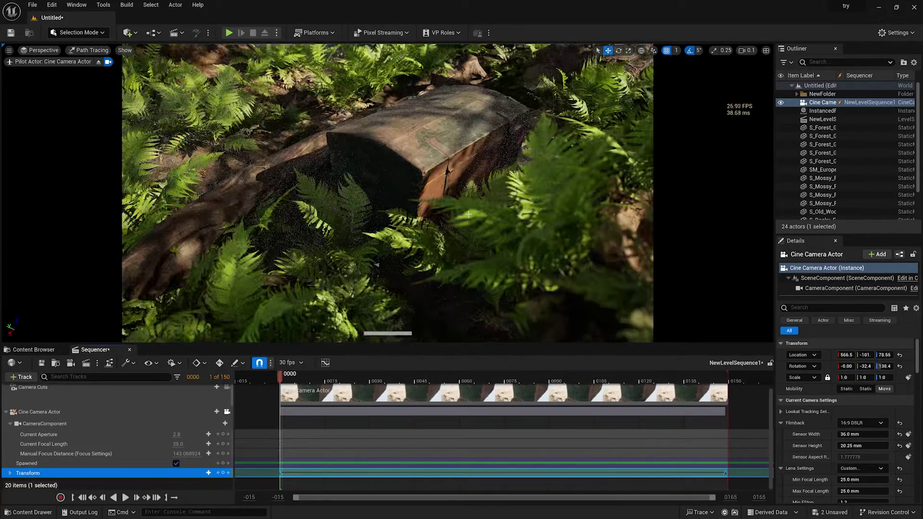
{"action": "left_click", "coordinate": [376, 265]}
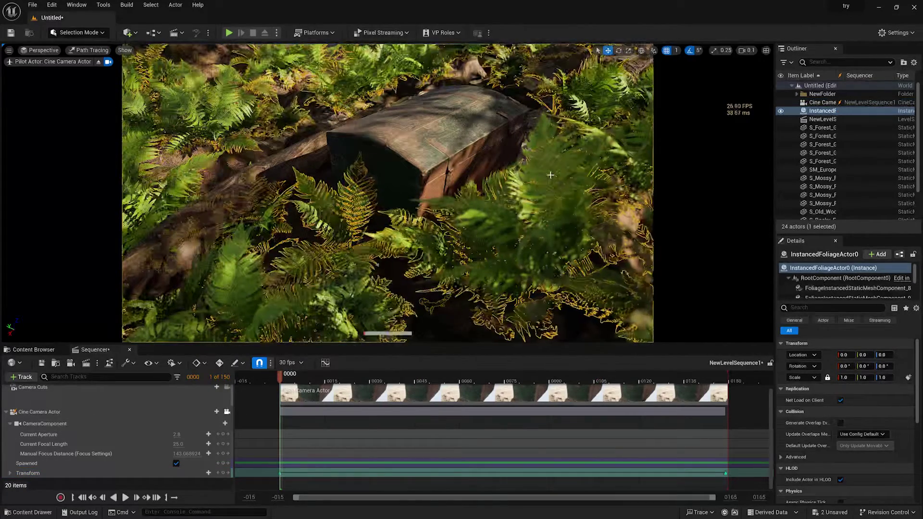
- Turn off the Static Mesh filter and search the whole Content folder for "bp"
{"action": "left_click", "coordinate": [179, 409]}
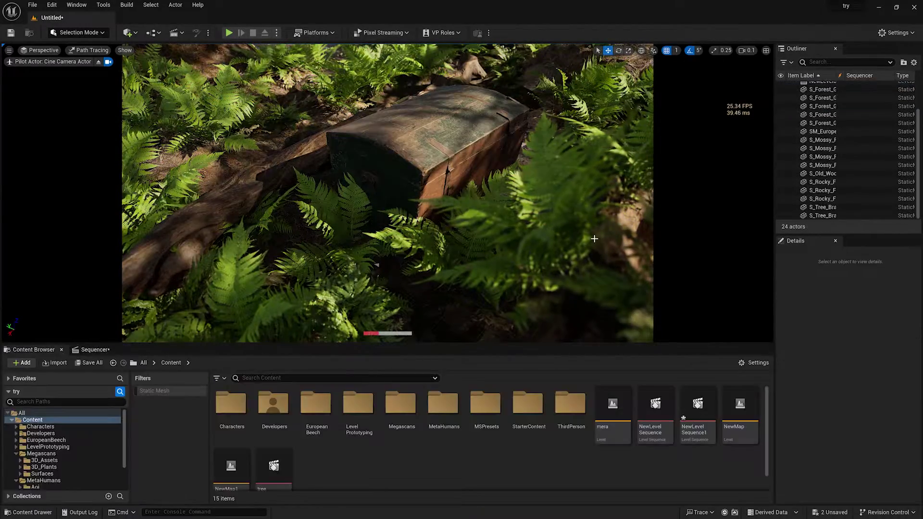
{"action": "left_click", "coordinate": [36, 414]}
{"action": "left_click", "coordinate": [34, 420]}
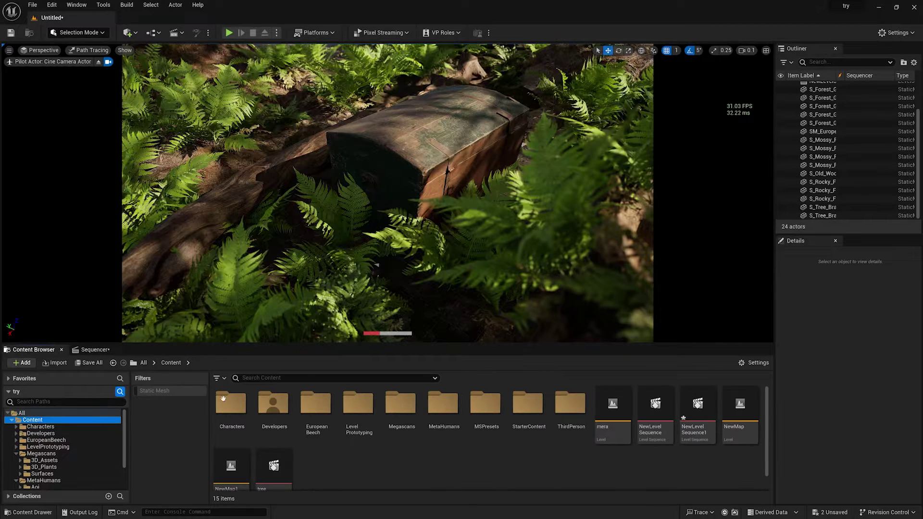
{"action": "type", "text": "b"}
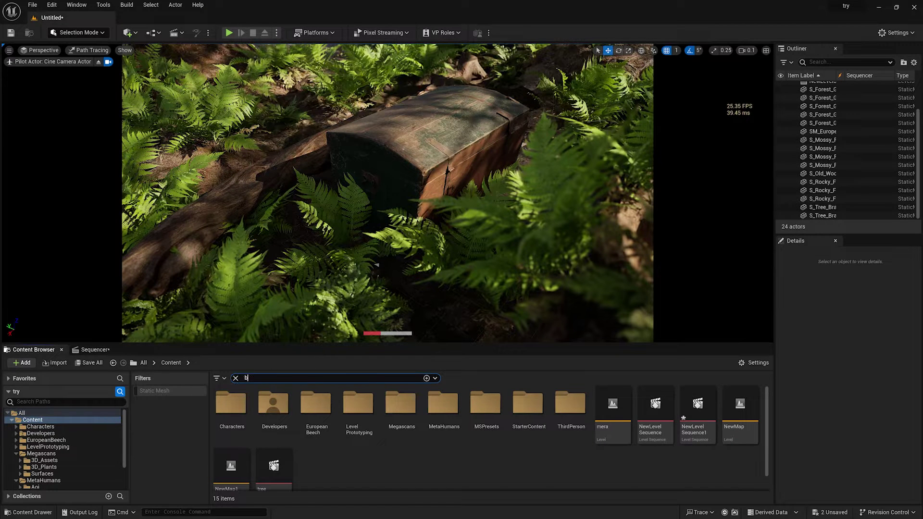
{"action": "type", "text": "p"}
{"action": "scroll", "coordinate": [665, 478], "scroll_direction": "down", "scroll_amount": 1}
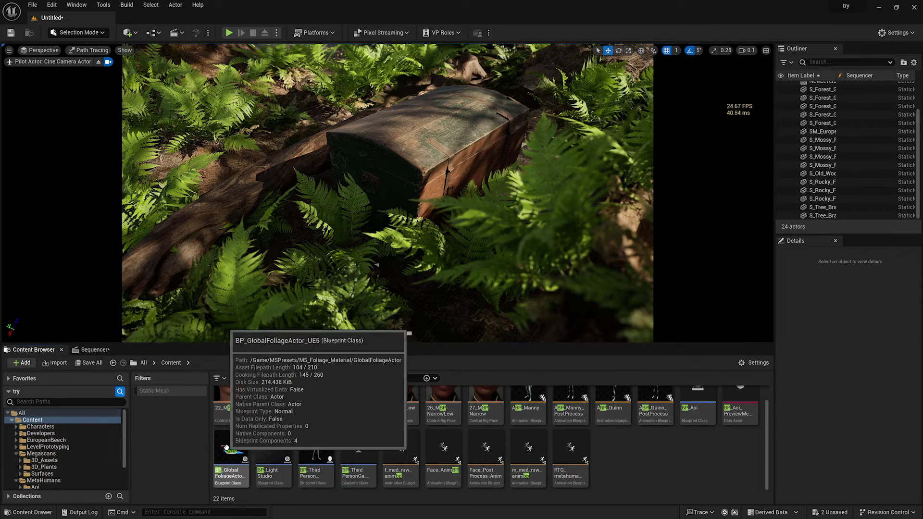
- Place BP_GlobalFoliageActor_UE5 in the level, out of the camera's view at about X 492, Y -329, Z 30
{"action": "left_click_drag", "start_coordinate": [226, 449], "coordinate": [566, 247]}
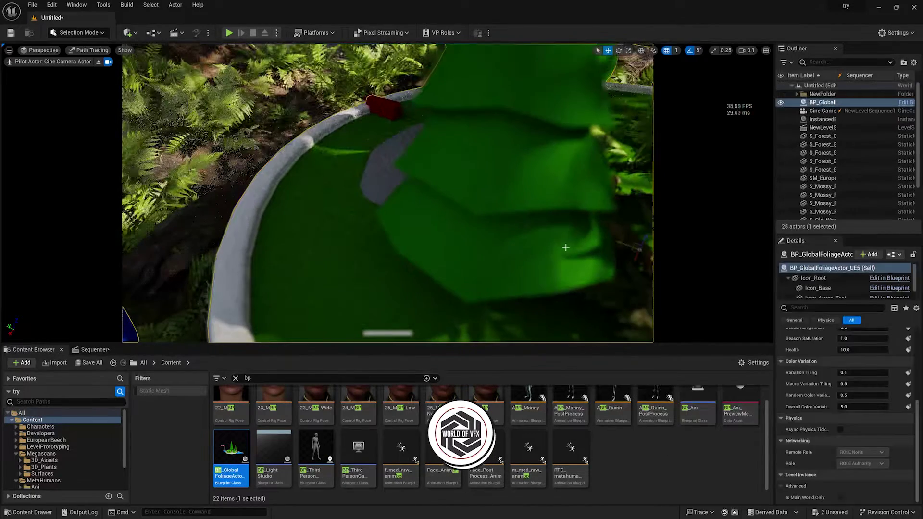
{"action": "key", "text": "r"}
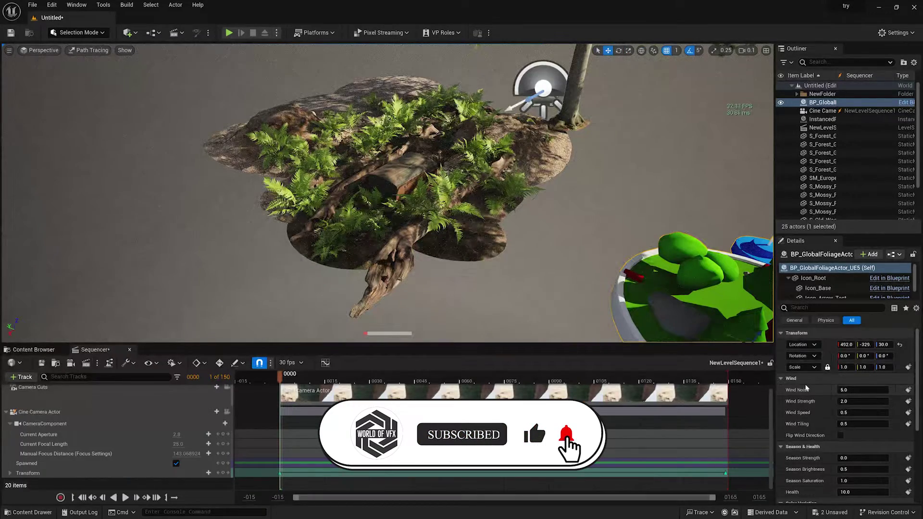
{"action": "right_click_drag", "start_coordinate": [541, 287], "coordinate": [536, 238]}
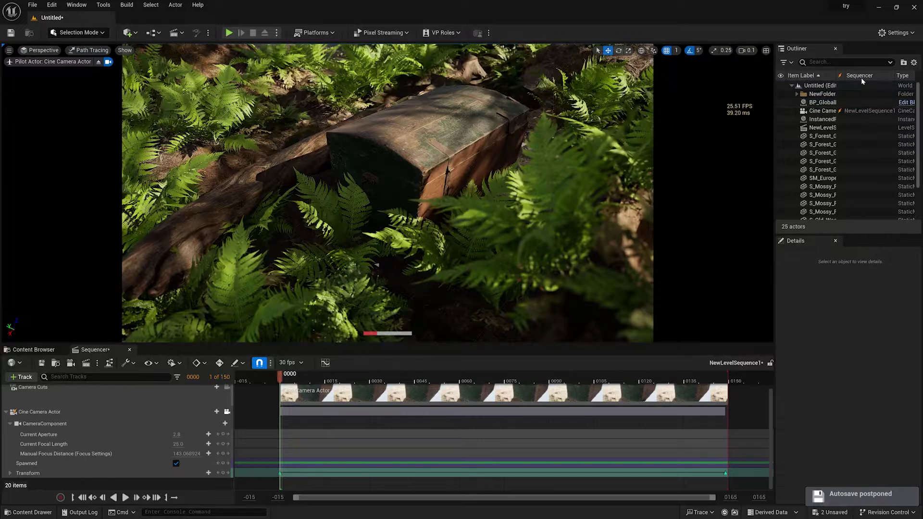
- Select all static mesh actors from the forest ground to the tree branches and turn off their ray tracing Evaluate World Position Offset
{"action": "left_click", "coordinate": [823, 136]}
{"action": "scroll", "coordinate": [825, 139], "scroll_direction": "down", "scroll_amount": 2}
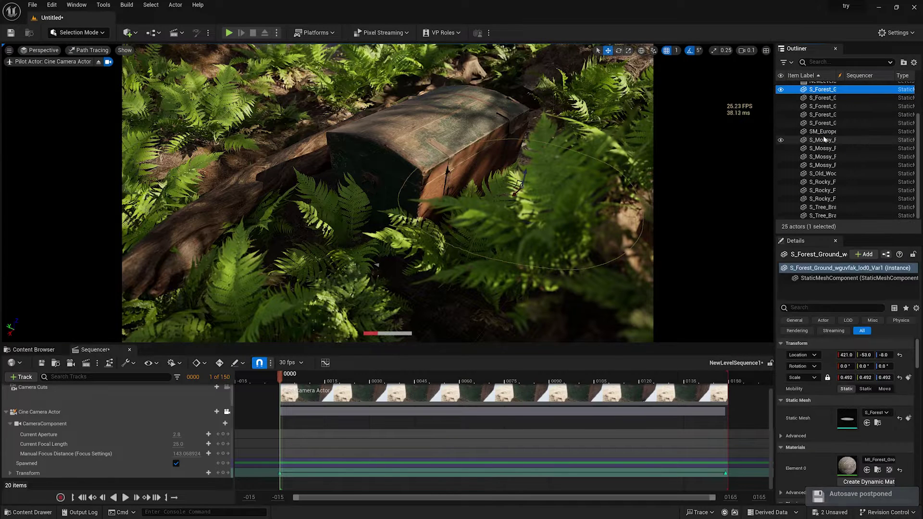
{"action": "left_click", "coordinate": [813, 215], "text": "shift"}
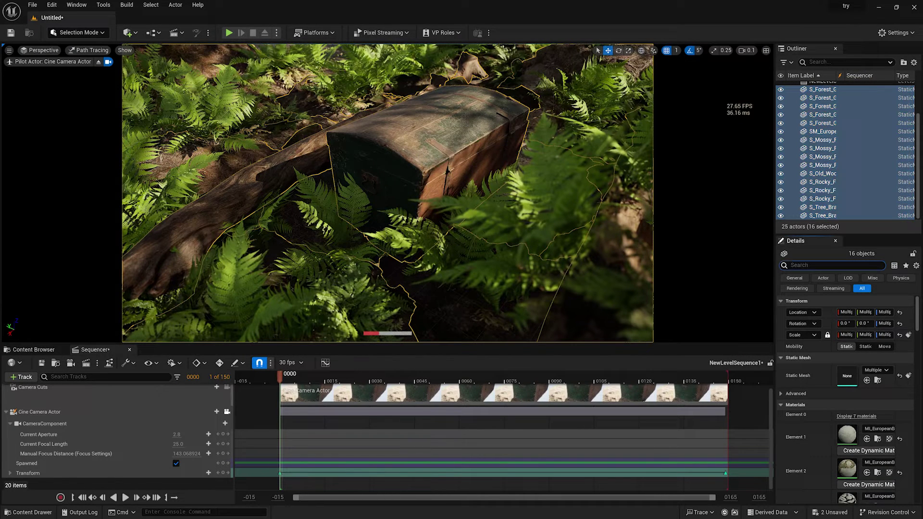
{"action": "type", "text": "evalu"}
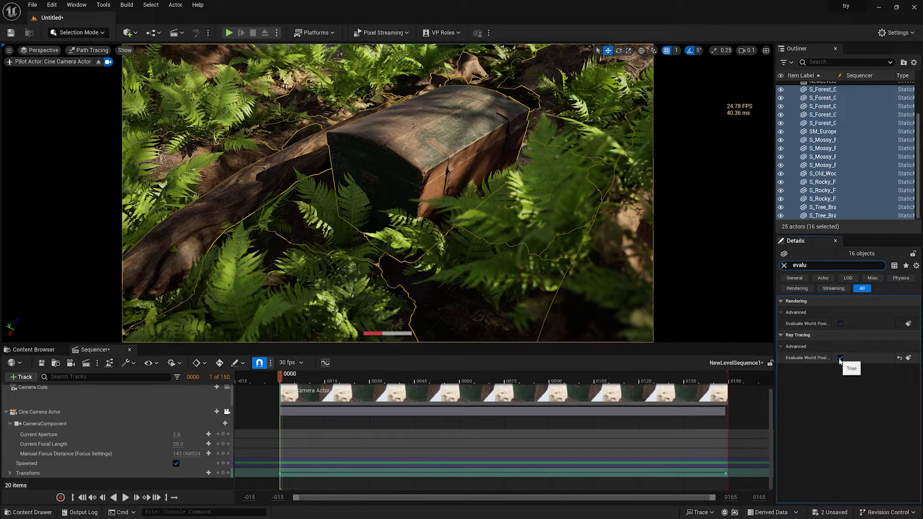
{"action": "left_click", "coordinate": [840, 358]}
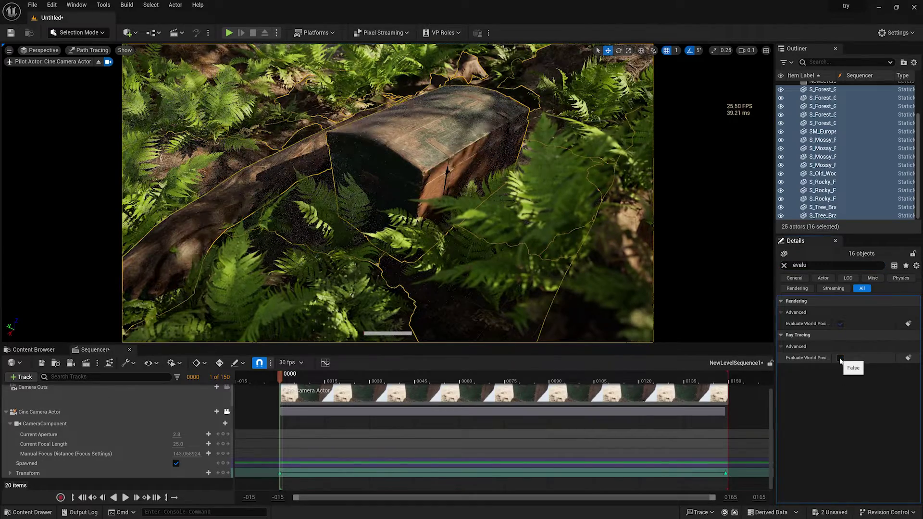
- Clear the selection, switch the viewport to Lit mode and play the camera animation through to its last frame
{"action": "left_click", "coordinate": [700, 297]}
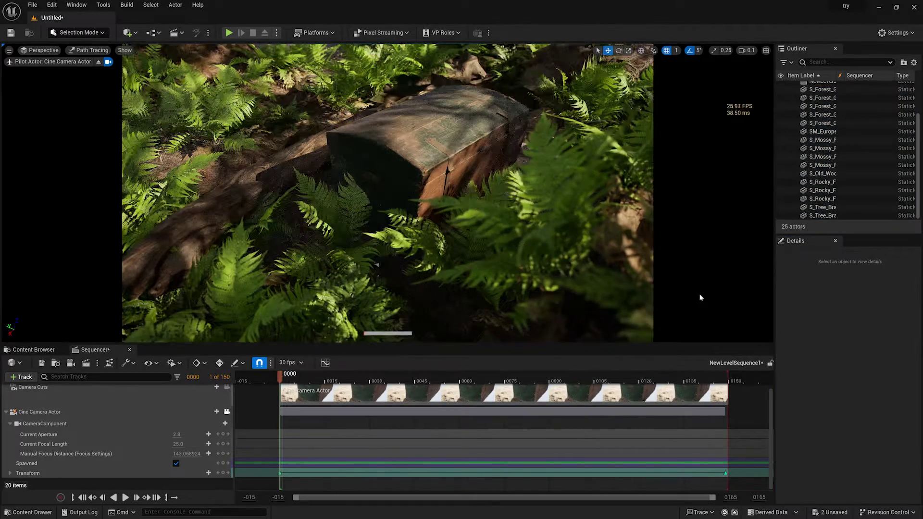
{"action": "key", "text": "alt+4"}
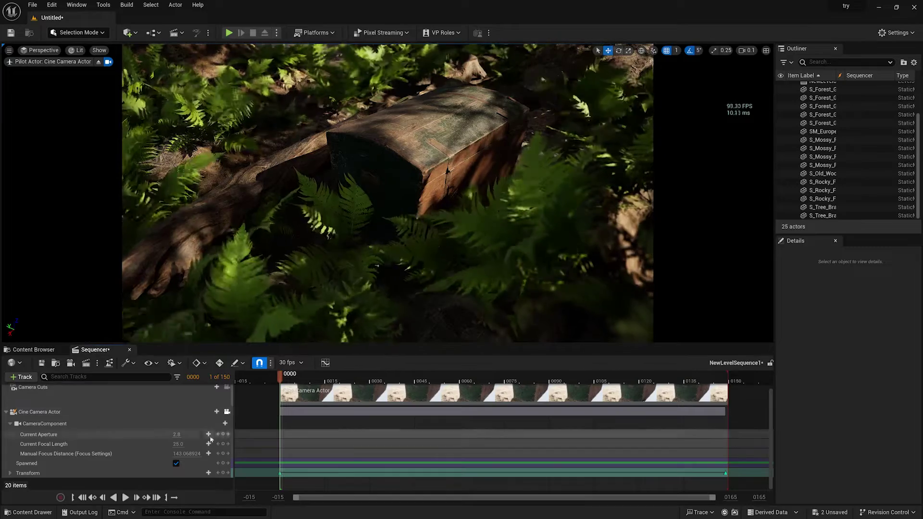
{"action": "left_click", "coordinate": [125, 497]}
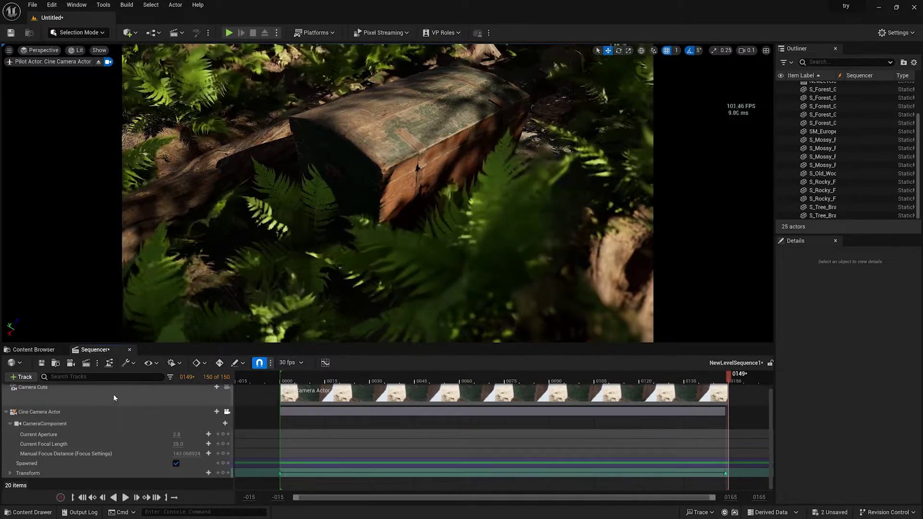
- Open the render settings of the sequence's Movie Render Queue job and remove the default JPG export and Deferred Rendering
{"action": "left_click", "coordinate": [85, 363]}
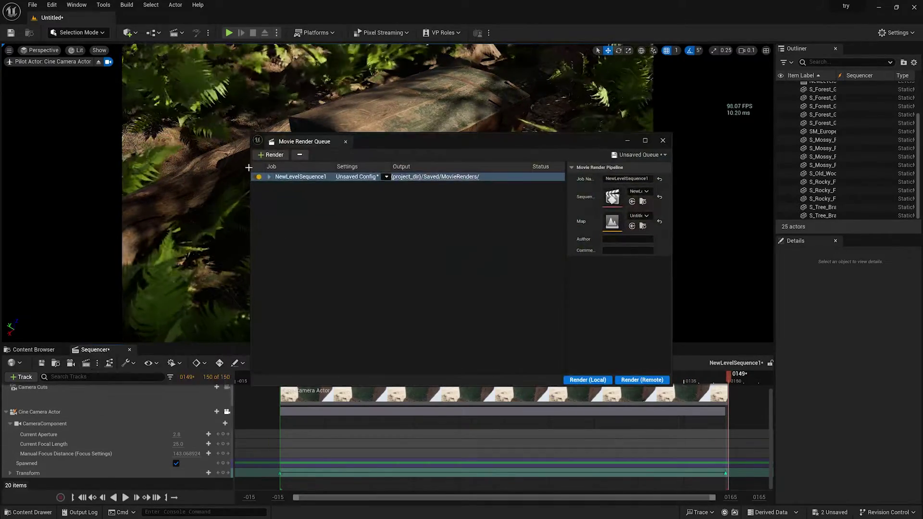
{"action": "left_click", "coordinate": [352, 177]}
{"action": "left_click", "coordinate": [377, 172]}
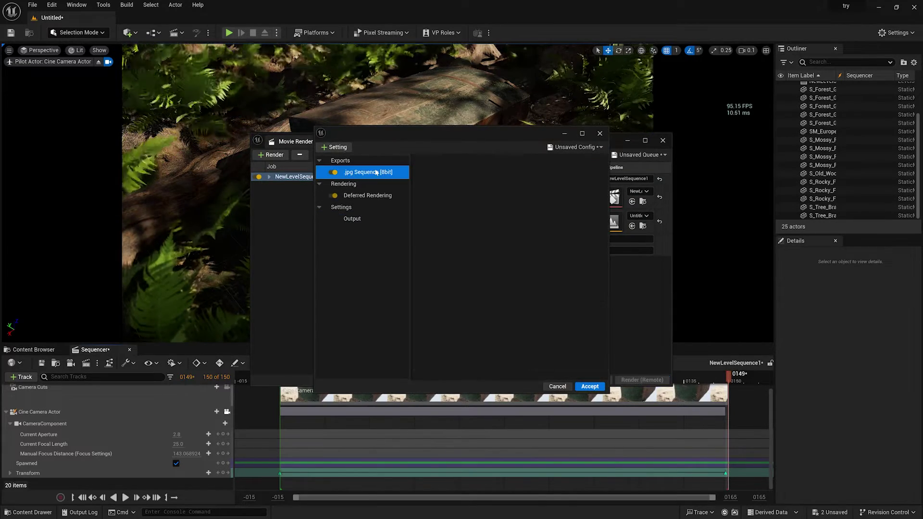
- Add an Anti-aliasing setting with spatial and temporal sample counts of 12 and Override Anti Aliasing enabled
{"action": "left_click", "coordinate": [338, 148]}
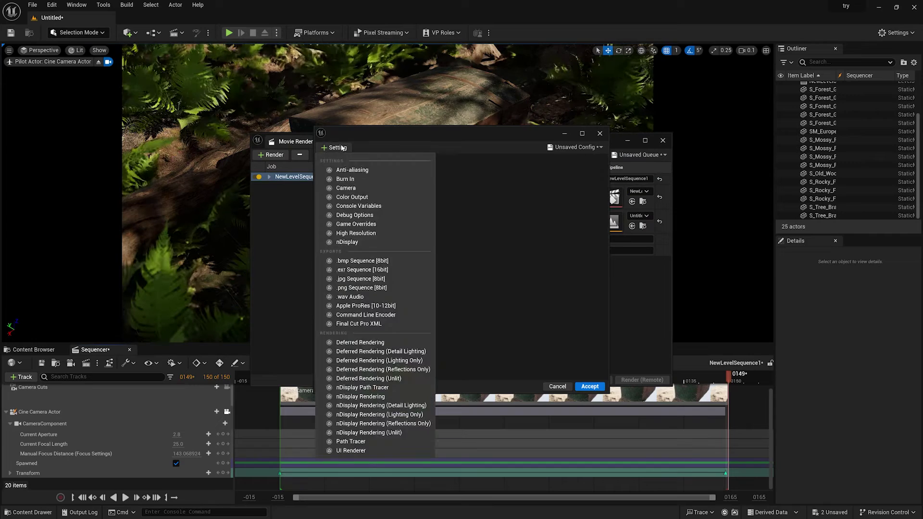
{"action": "left_click", "coordinate": [351, 173]}
{"action": "left_click", "coordinate": [529, 171]}
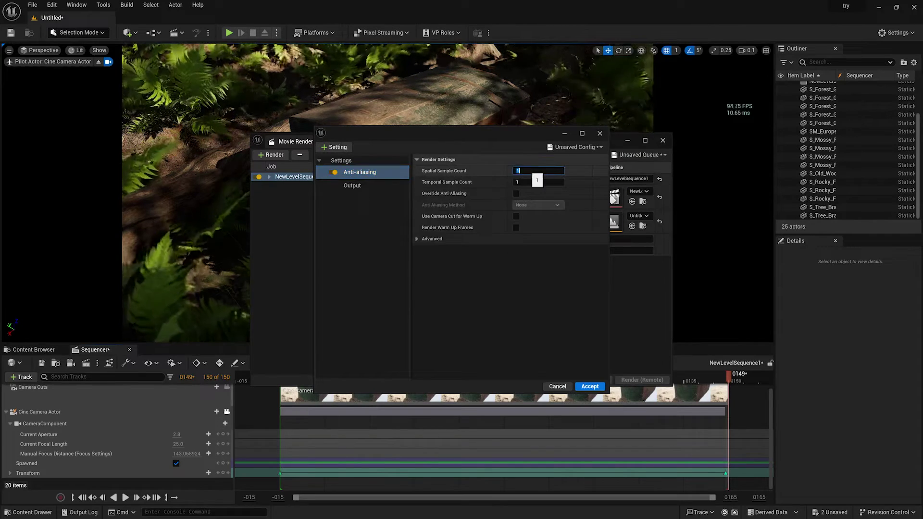
{"action": "type", "text": "12"}
{"action": "left_click", "coordinate": [537, 181]}
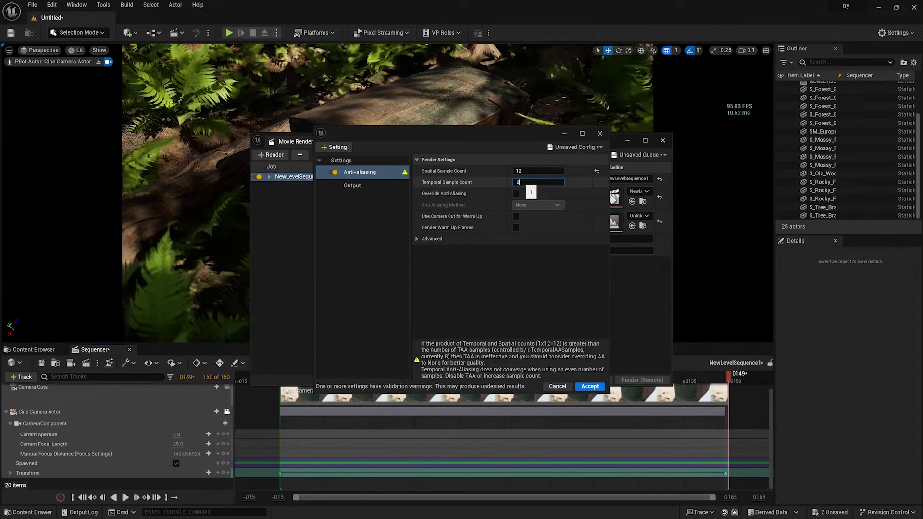
{"action": "type", "text": "2"}
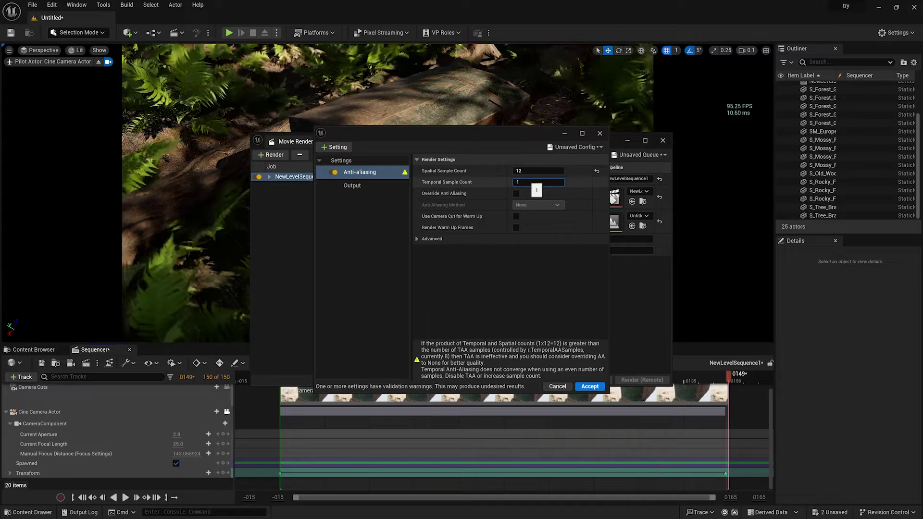
{"action": "type", "text": "2"}
{"action": "left_click", "coordinate": [516, 193]}
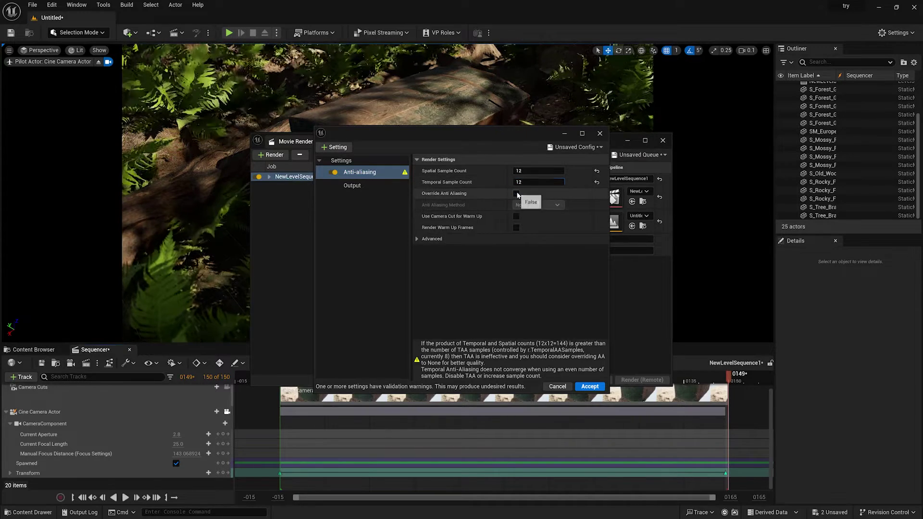
- Add a 16-bit EXR sequence export and a Camera setting with Frame Close shutter timing and Render All Cameras enabled
{"action": "left_click", "coordinate": [346, 148]}
{"action": "left_click", "coordinate": [371, 253]}
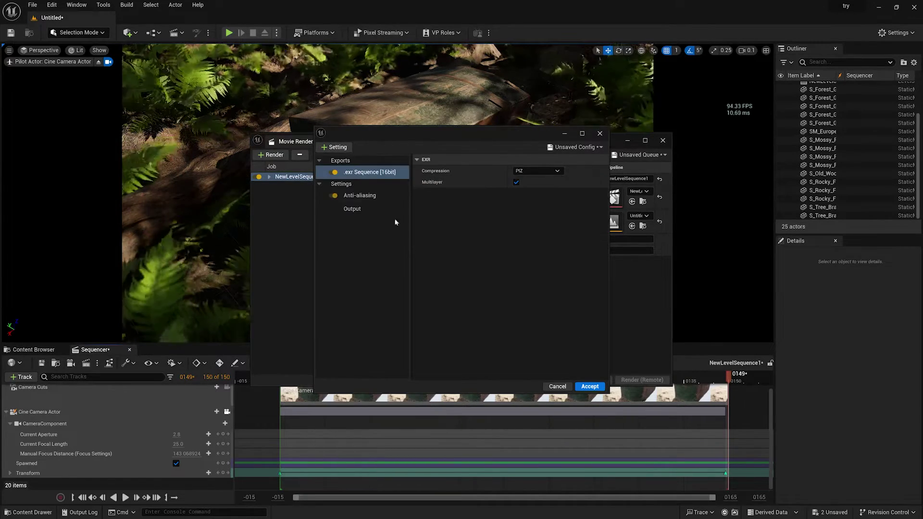
{"action": "left_click", "coordinate": [344, 149]}
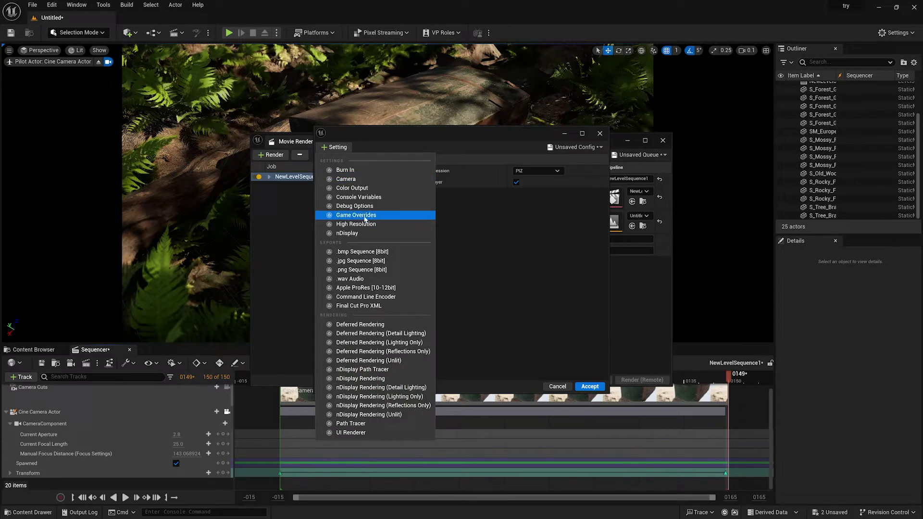
{"action": "left_click", "coordinate": [351, 179]}
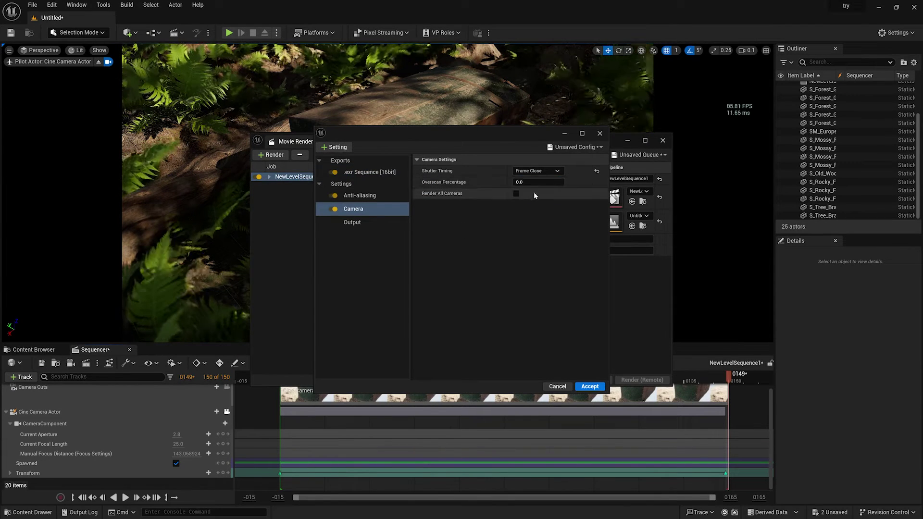
{"action": "left_click", "coordinate": [517, 194]}
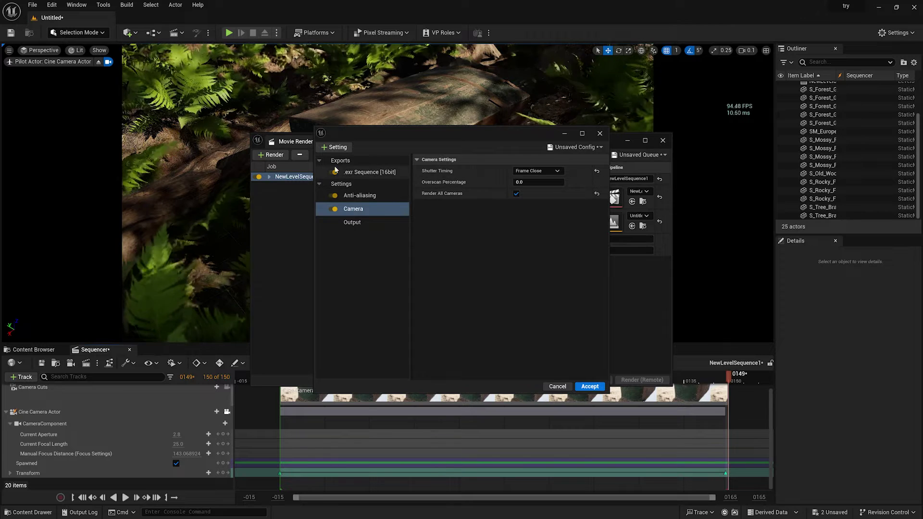
- Add the High Resolution and Path Tracer settings with their default values and accept the render configuration
{"action": "left_click", "coordinate": [335, 147]}
{"action": "left_click", "coordinate": [370, 218]}
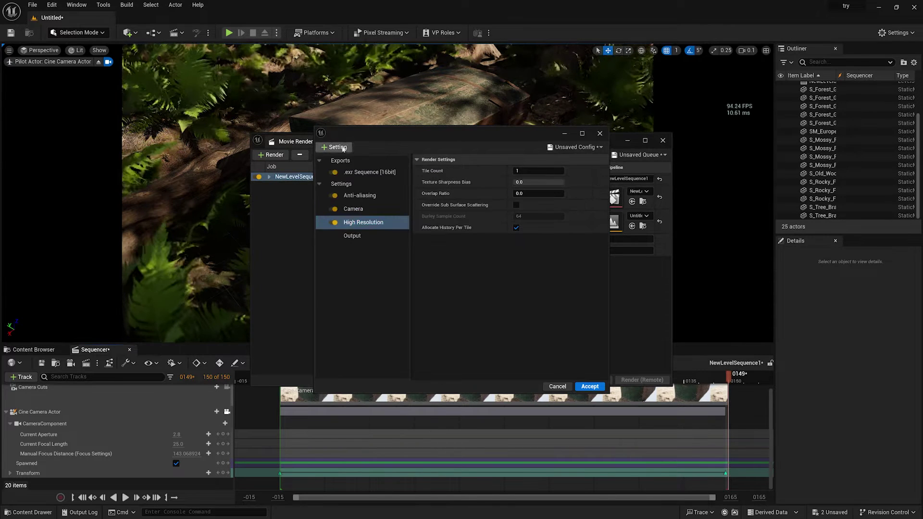
{"action": "left_click", "coordinate": [343, 150]}
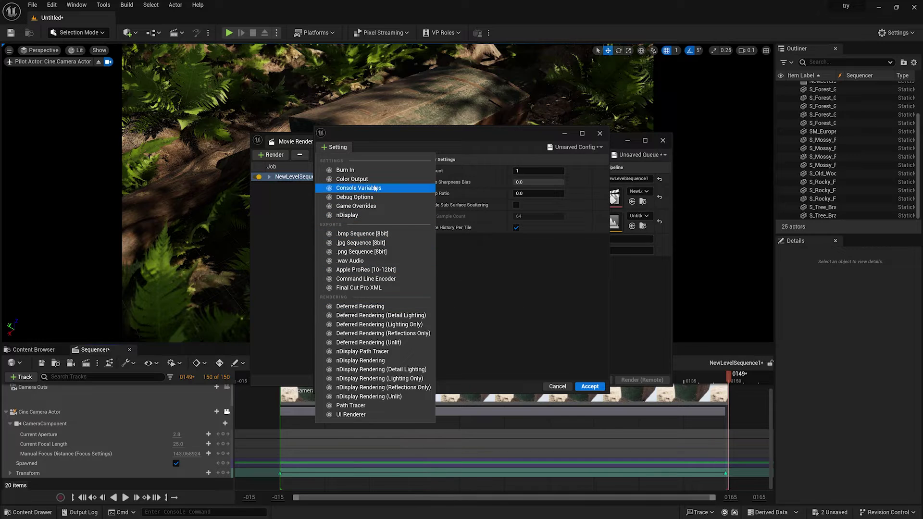
{"action": "left_click", "coordinate": [380, 406]}
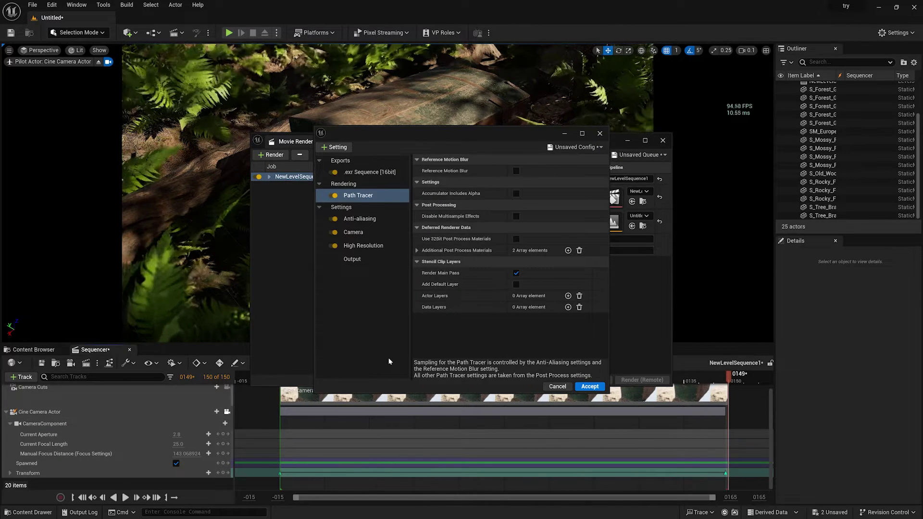
{"action": "left_click", "coordinate": [590, 387]}
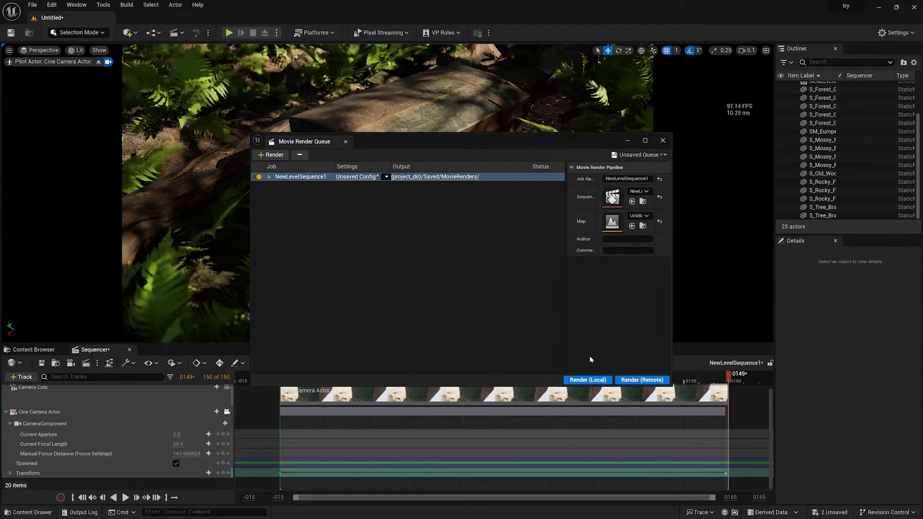